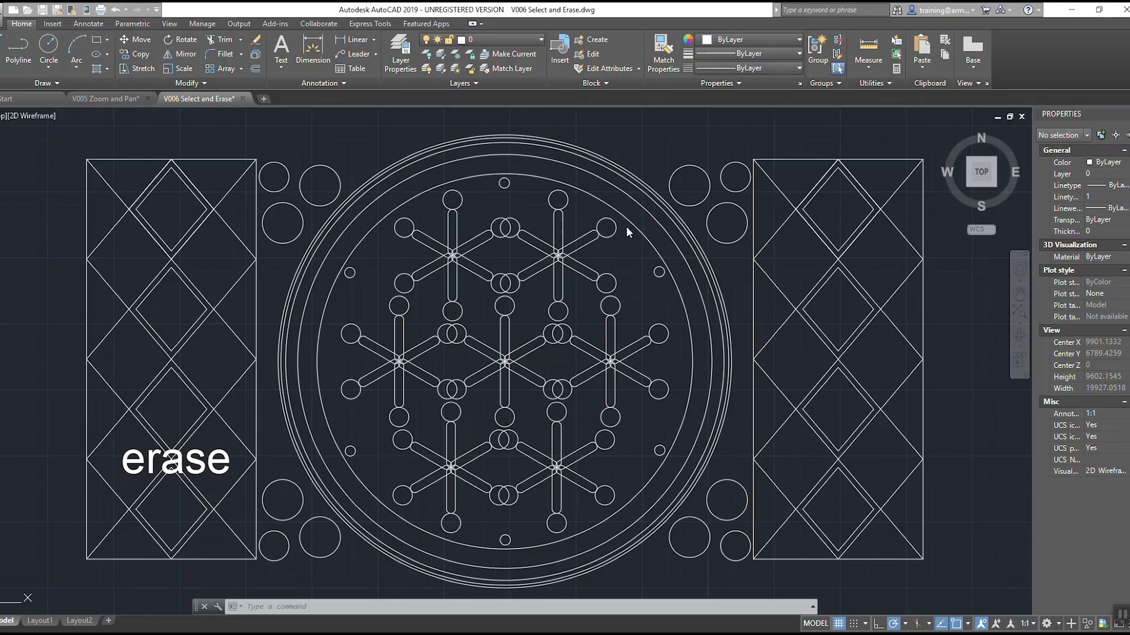
Step: Select the large concentric circles with a crossing window, and clear the selection
left_click(653, 149)
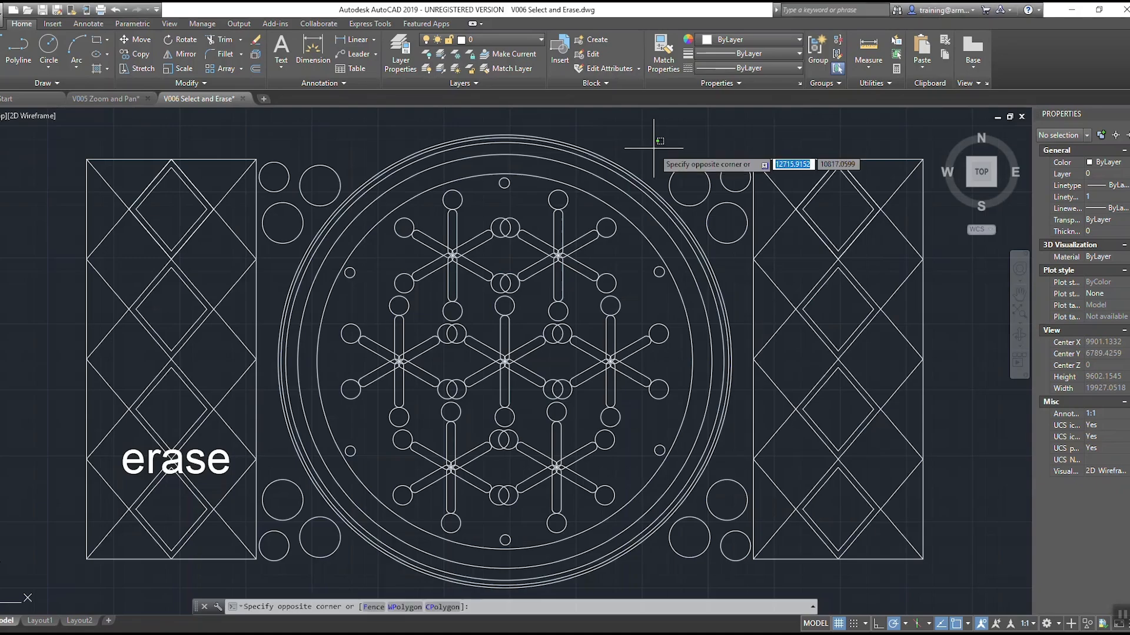
left_click(581, 207)
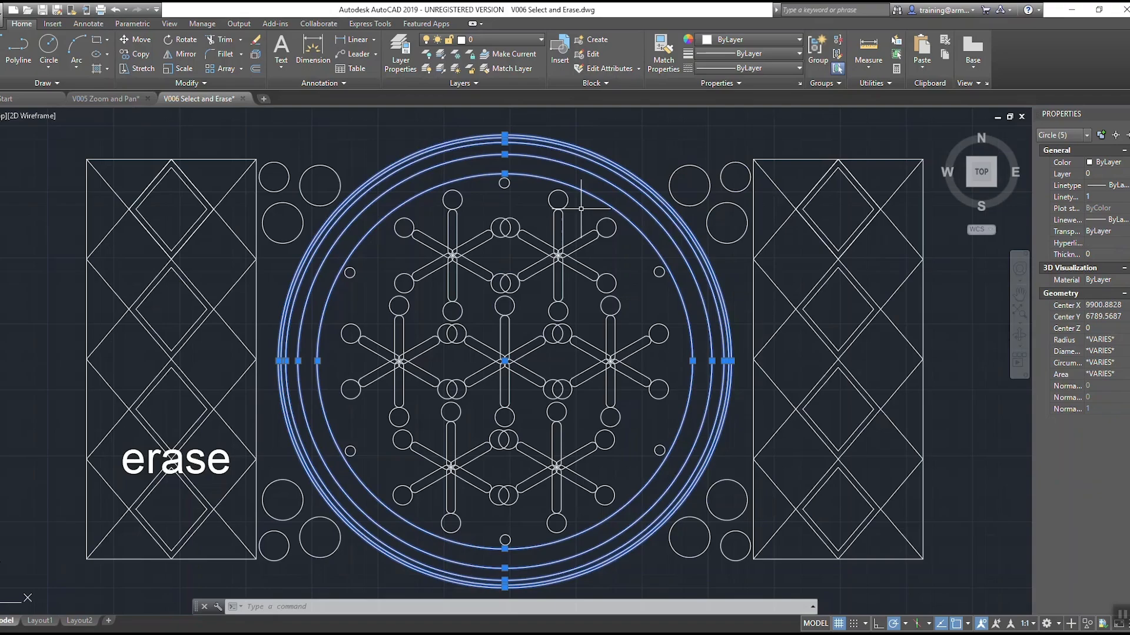
key("Escape")
key("Escape")
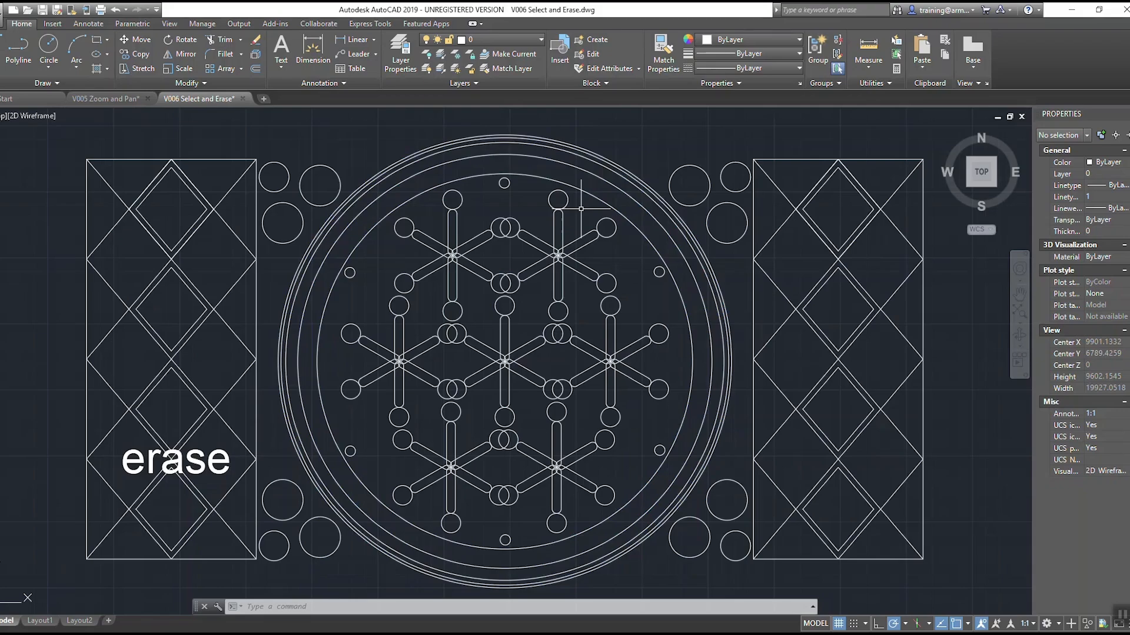
Step: Start Erase and use crossing windows to select the large concentric circles and the arms of the upper-right star
type("e")
key("Return")
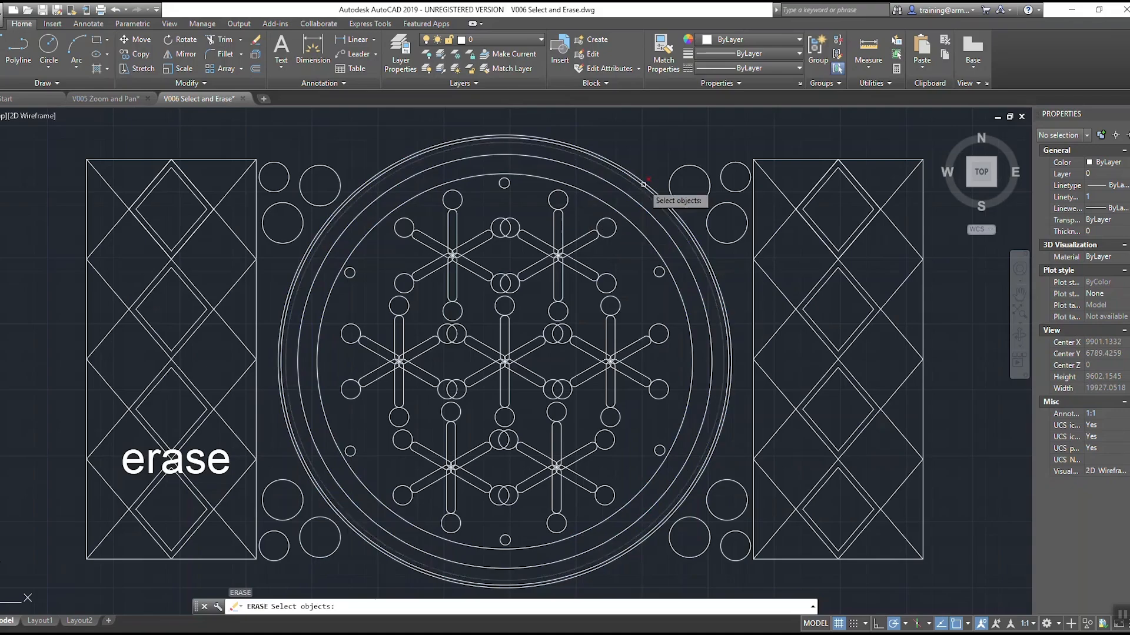
left_click(651, 150)
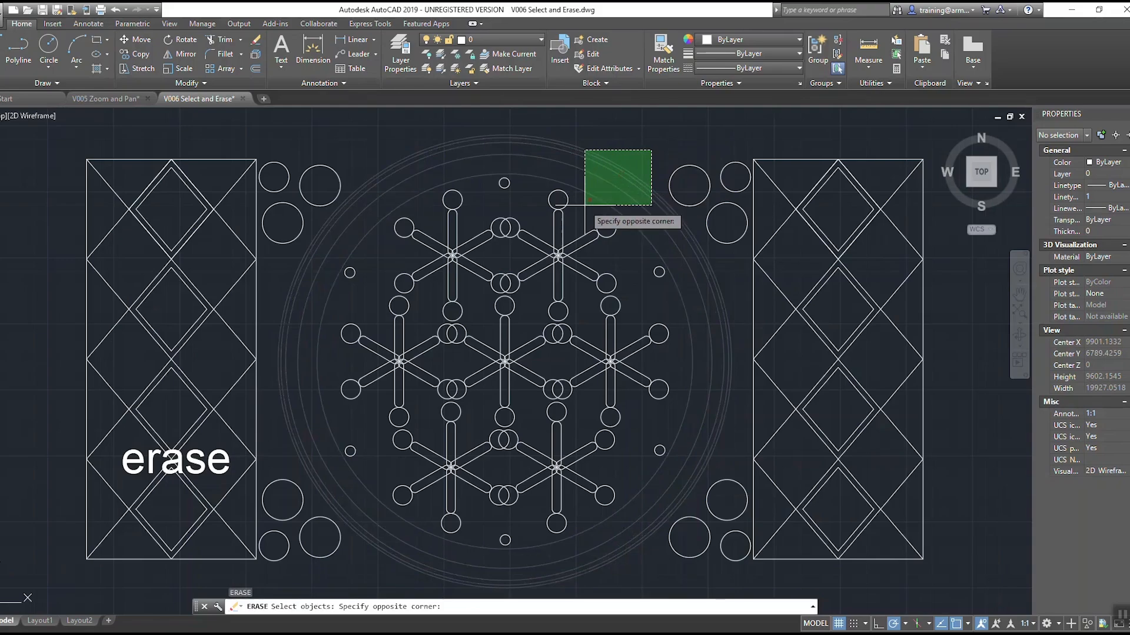
left_click(584, 205)
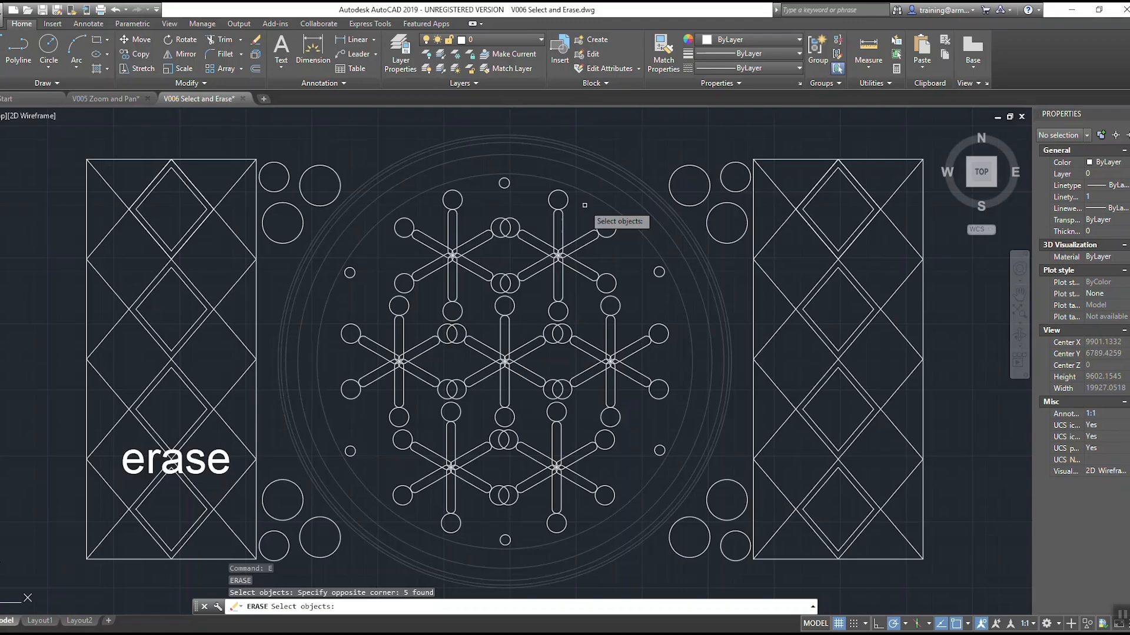
left_click(583, 210)
left_click(539, 260)
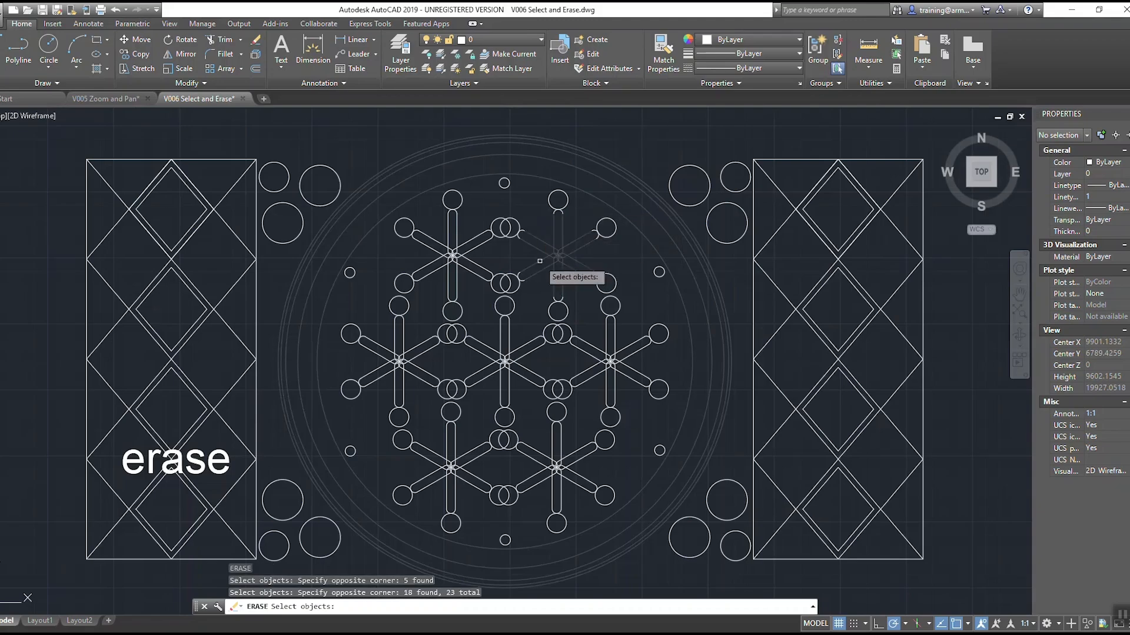
Step: Add the circles around the two upper stars and the small circle above them to the Erase selection with crossing windows
left_click(536, 205)
left_click(478, 251)
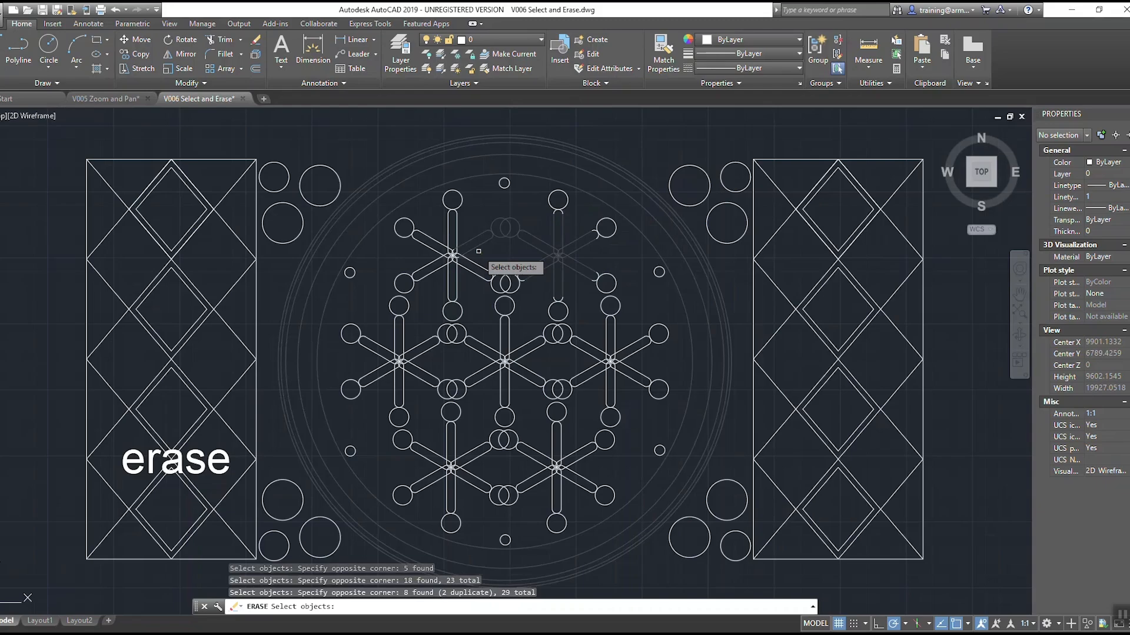
left_click(483, 200)
left_click(432, 232)
left_click(526, 202)
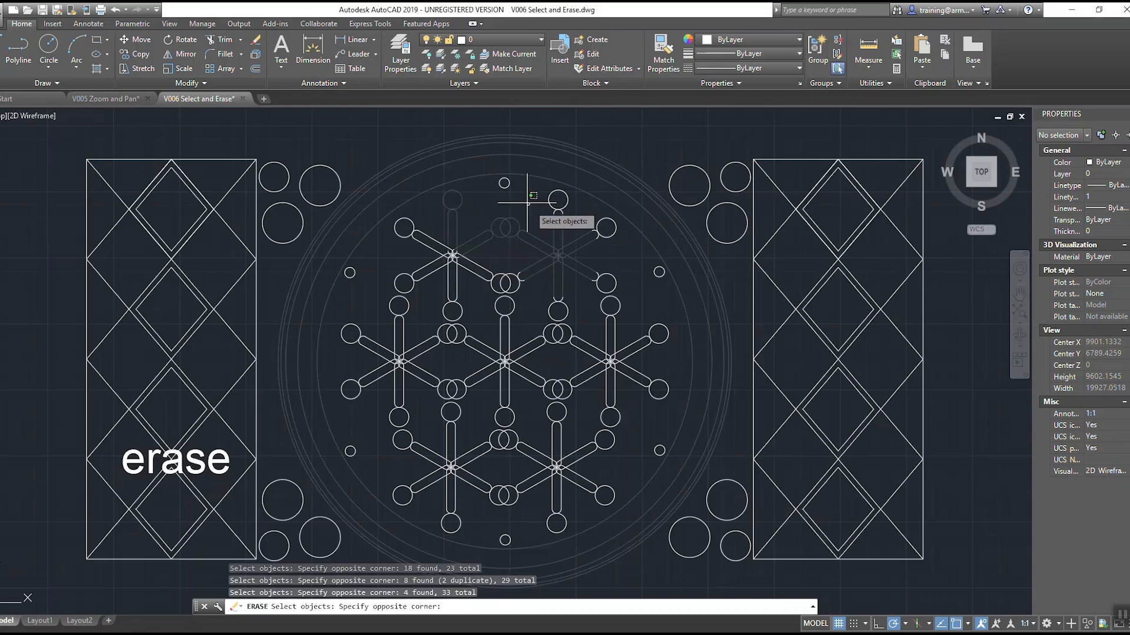
left_click(500, 177)
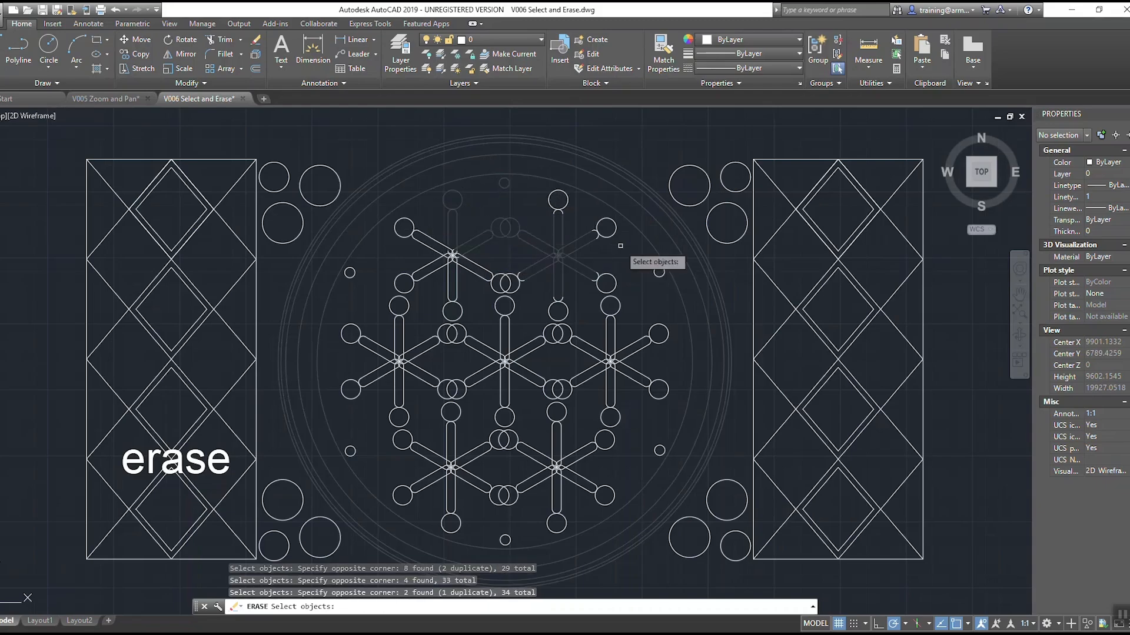
left_click(641, 252)
left_click(516, 144)
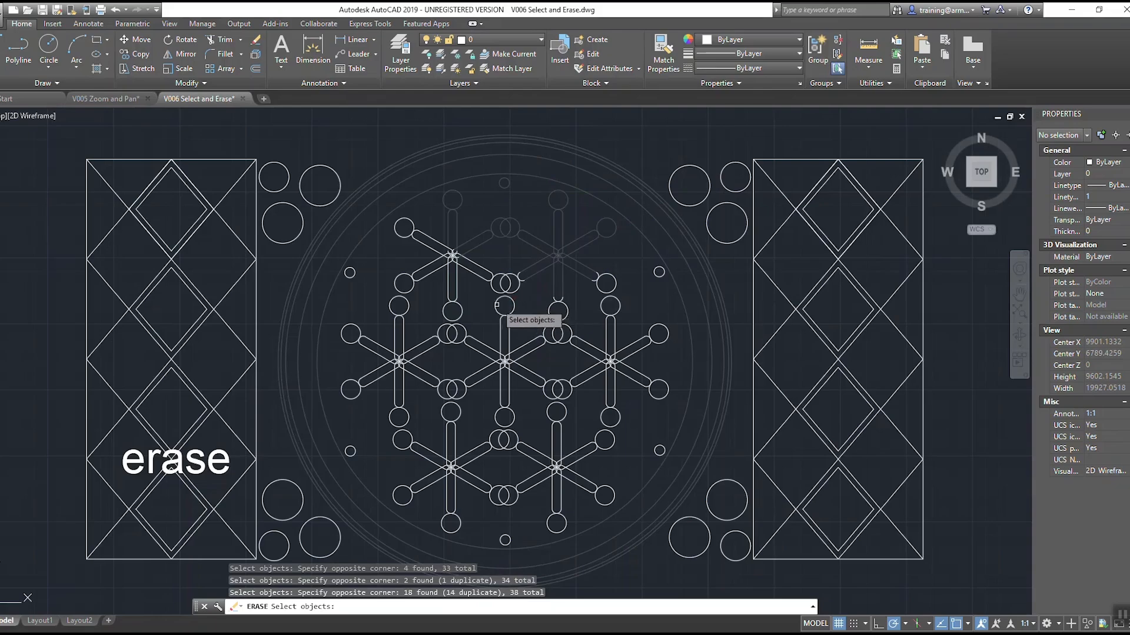
Step: Individually pick the arm between the upper stars and the circles at their lower arm ends for erasing
left_click(483, 265)
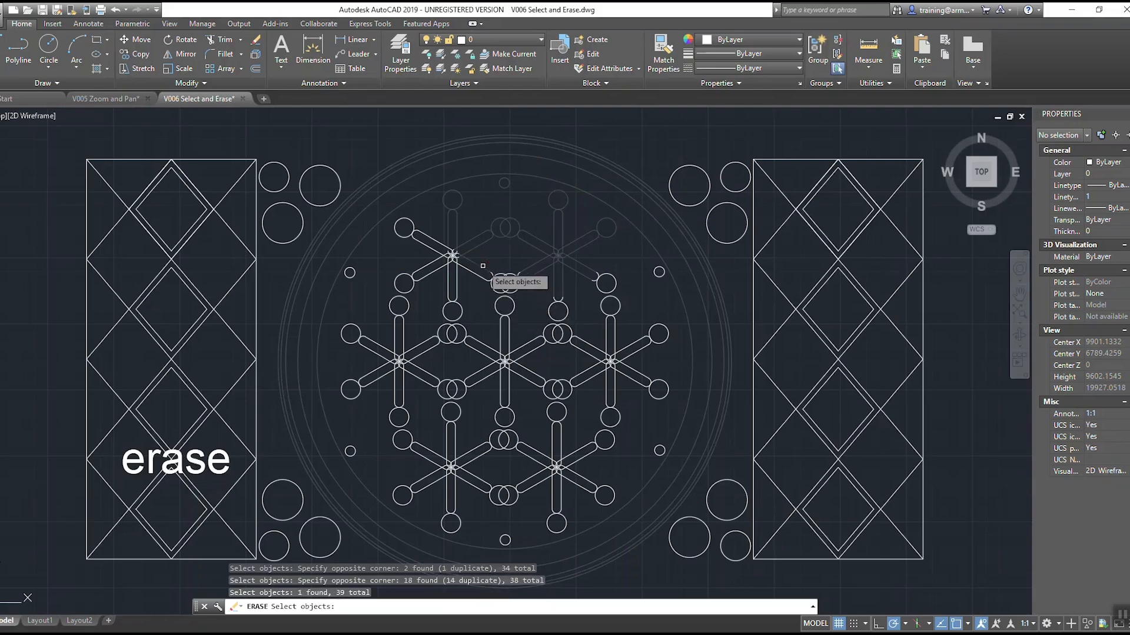
left_click(479, 274)
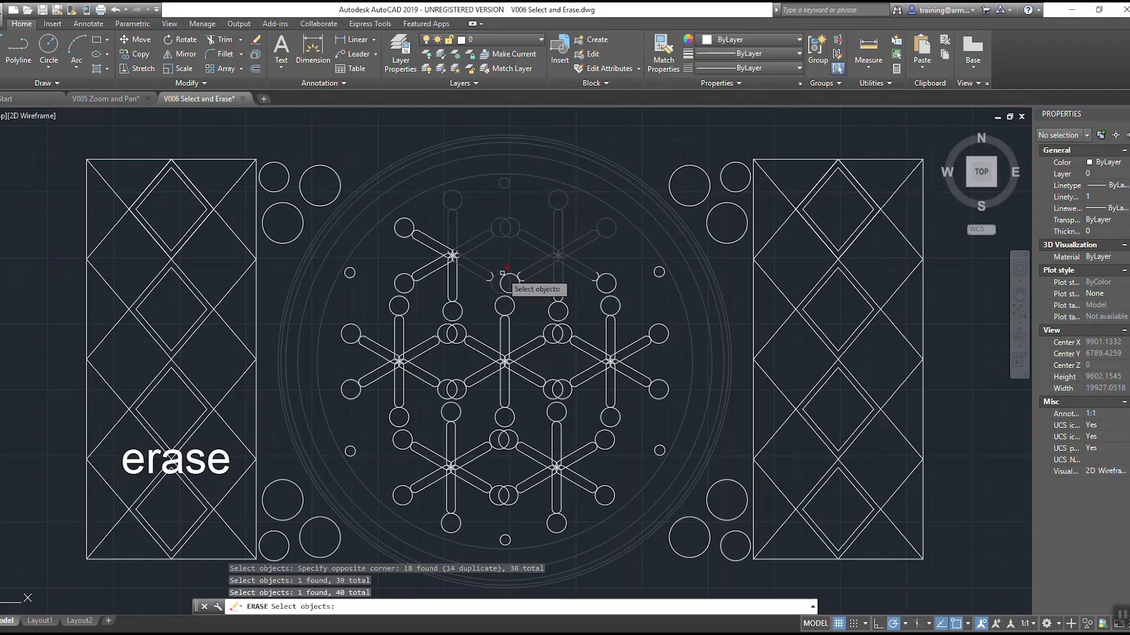
left_click(502, 274)
left_click(512, 275)
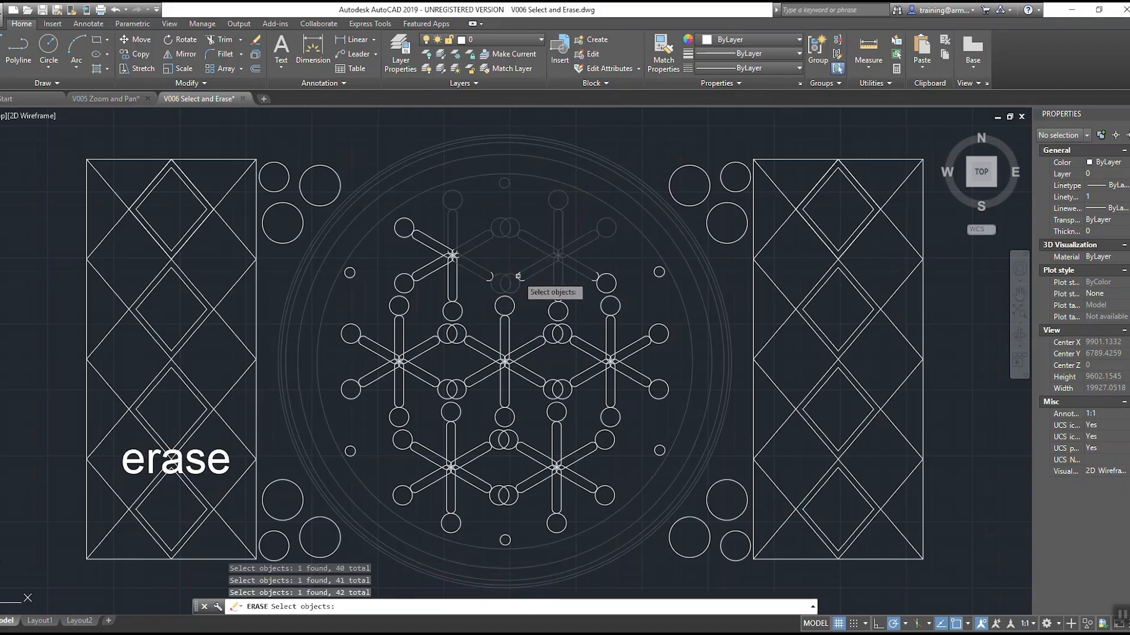
left_click(521, 280)
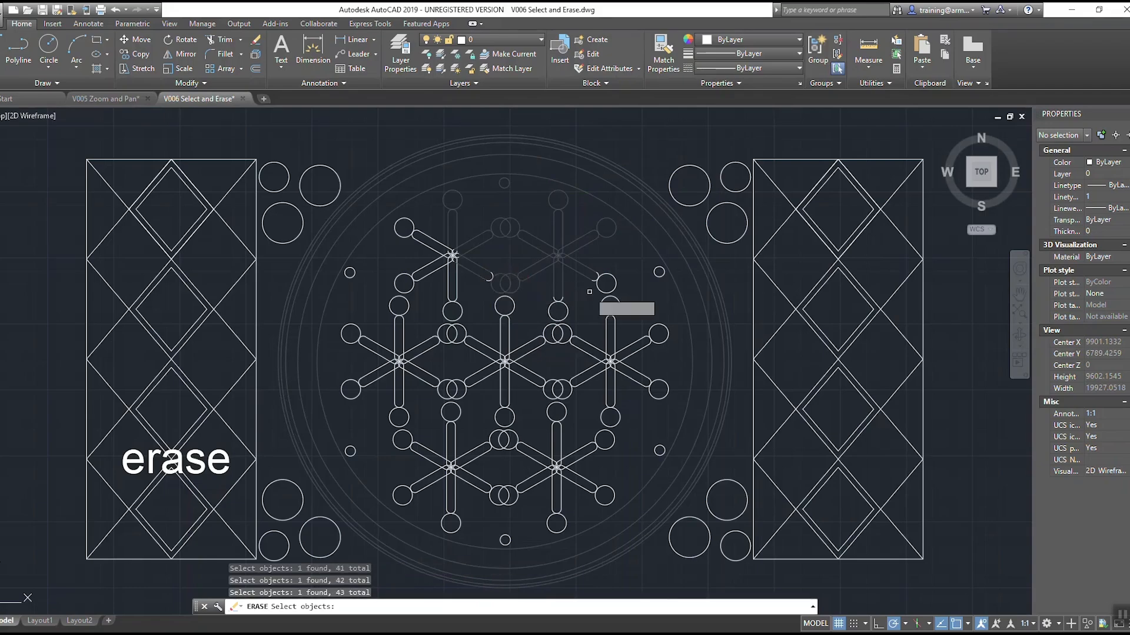
left_click(595, 277)
left_click(606, 274)
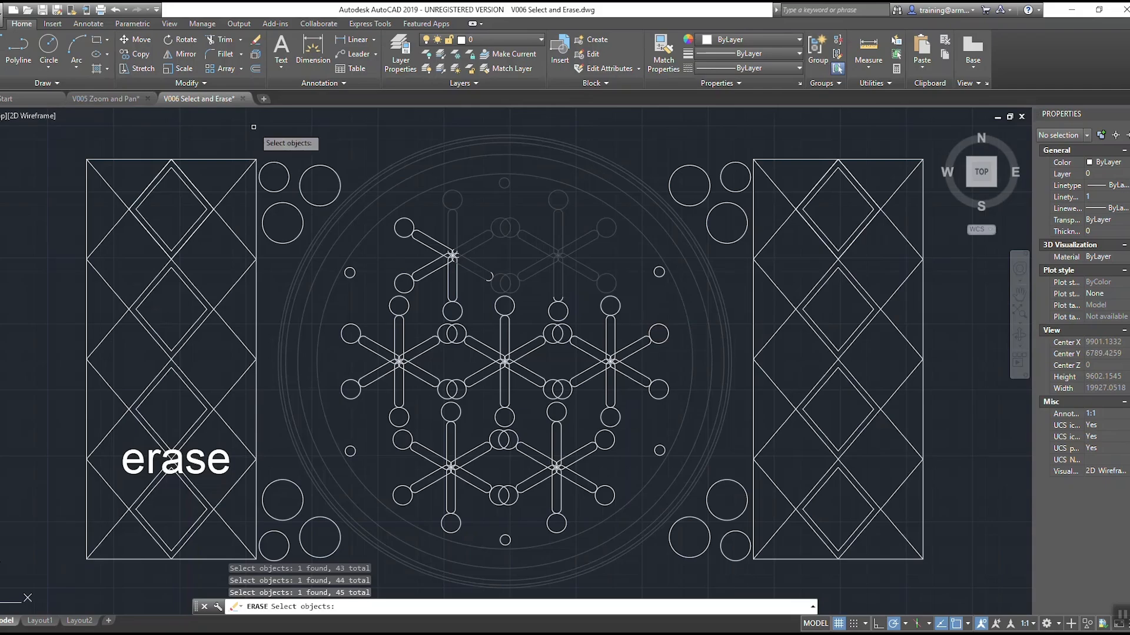
Step: Add the upper-left corner circles with a window and the upper-right corner circles with a crossing window to the Erase selection
left_click(226, 132)
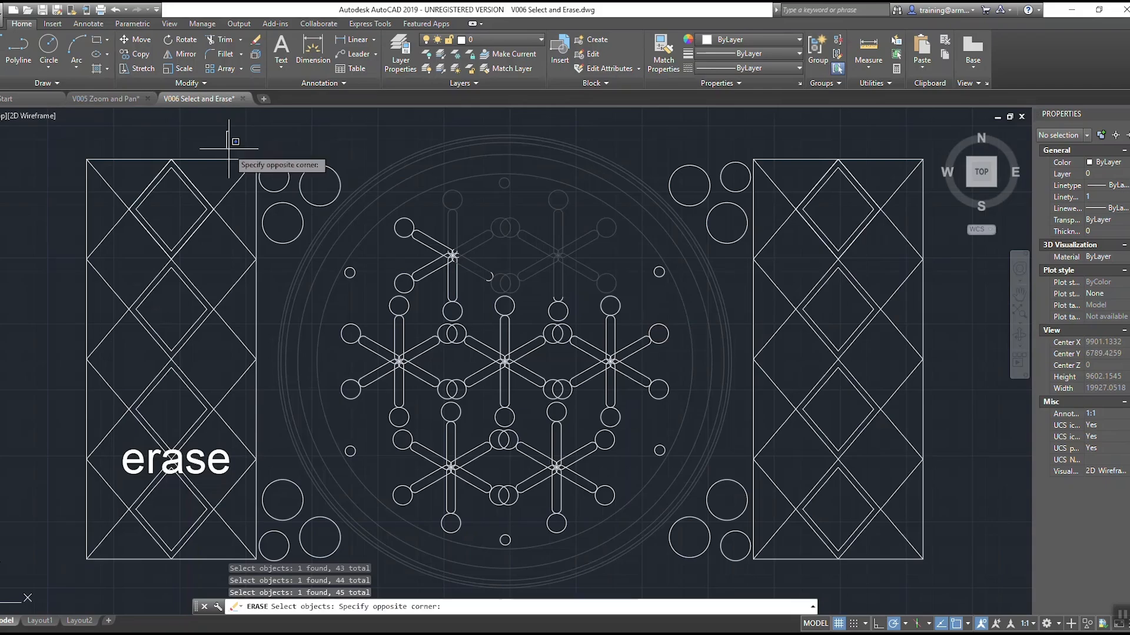
left_click(422, 270)
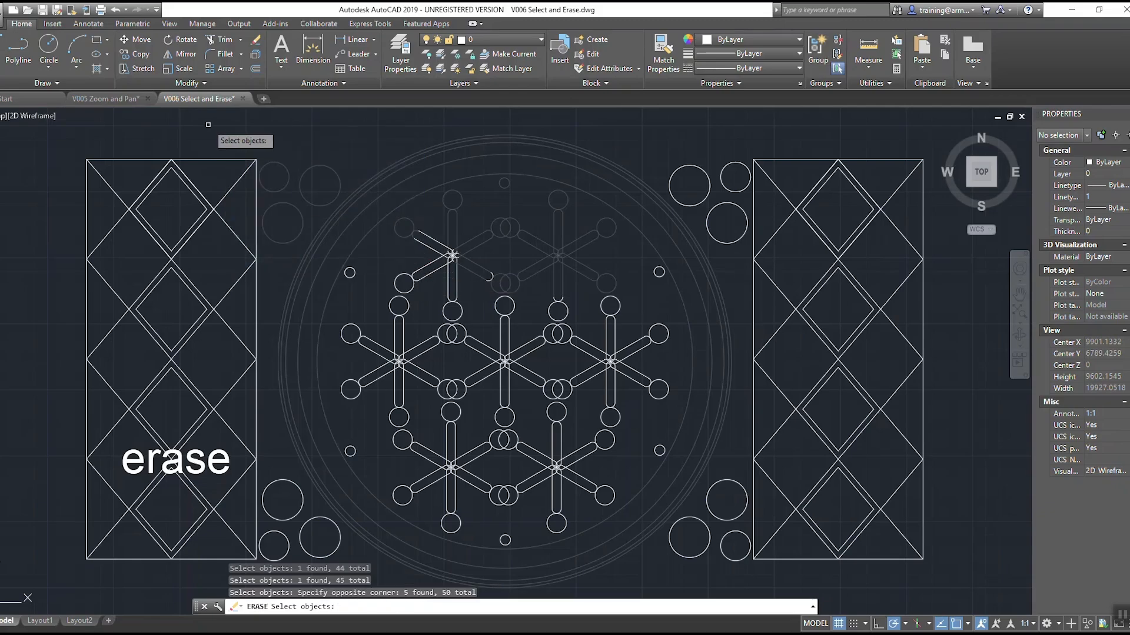
left_click(791, 133)
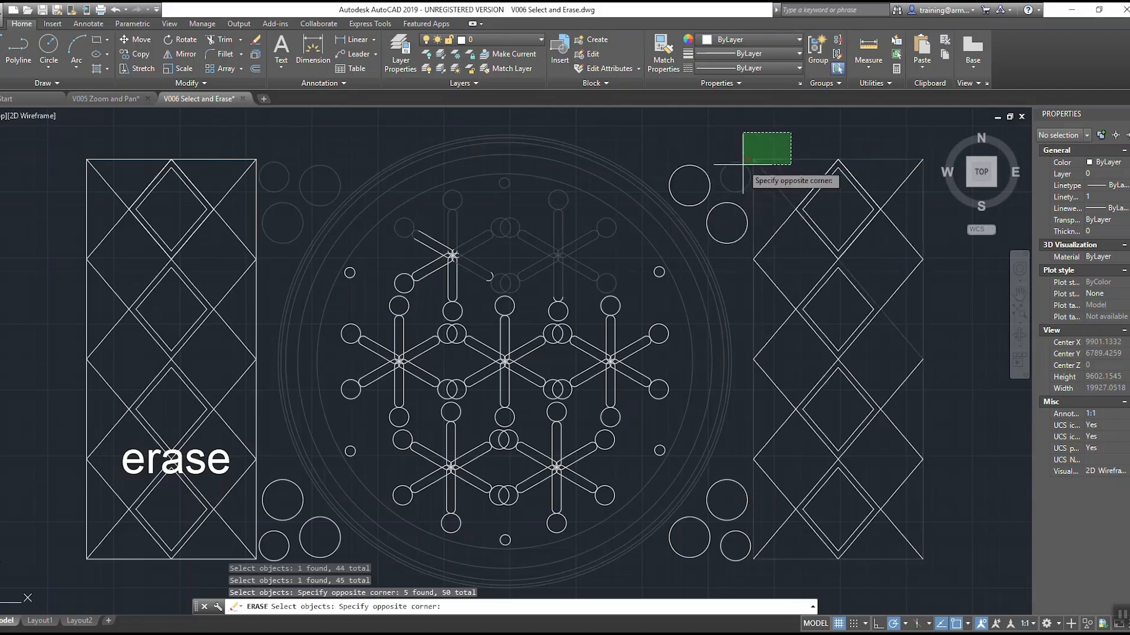
left_click(670, 224)
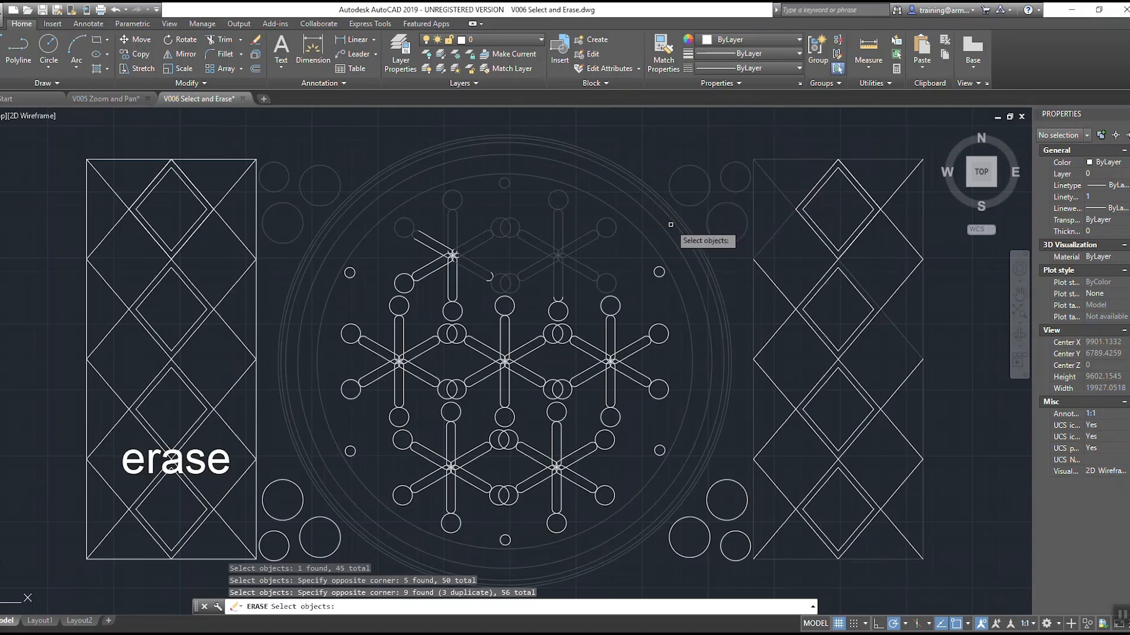
Step: Add the left panel's top diamond with a window and the right panel's top diamond with a crossing window to the Erase selection
left_click(120, 133)
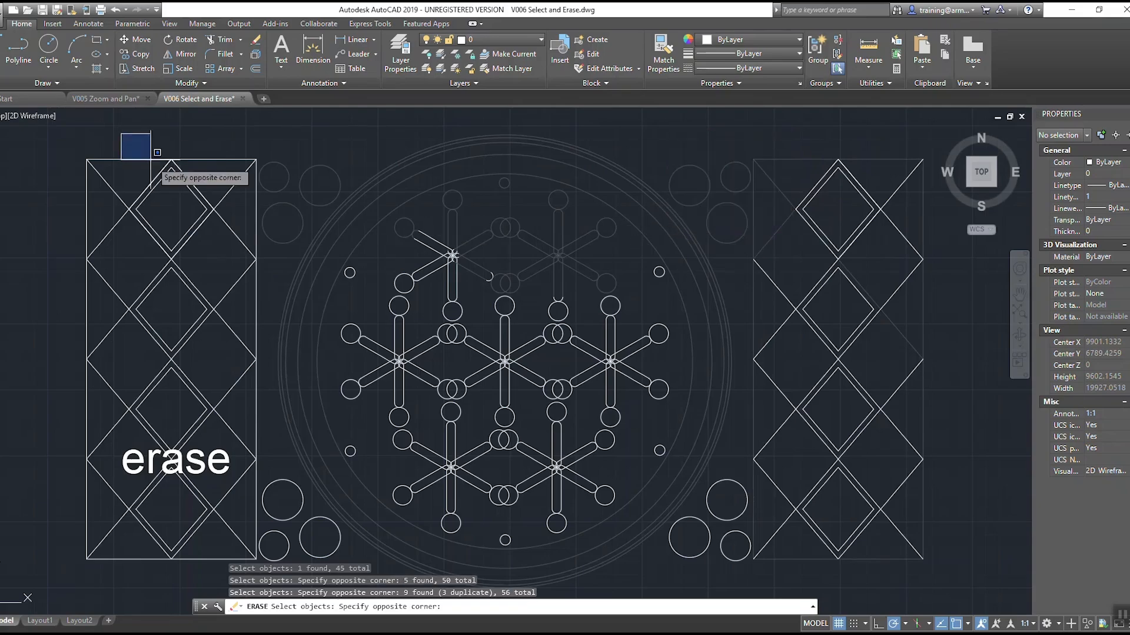
left_click(224, 273)
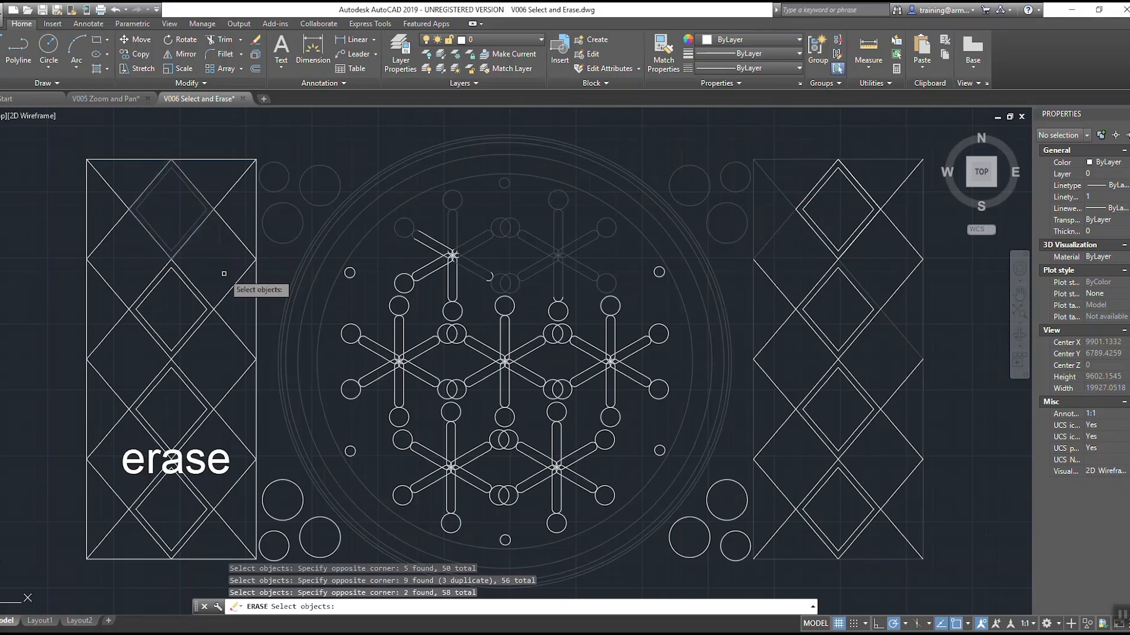
left_click(62, 143)
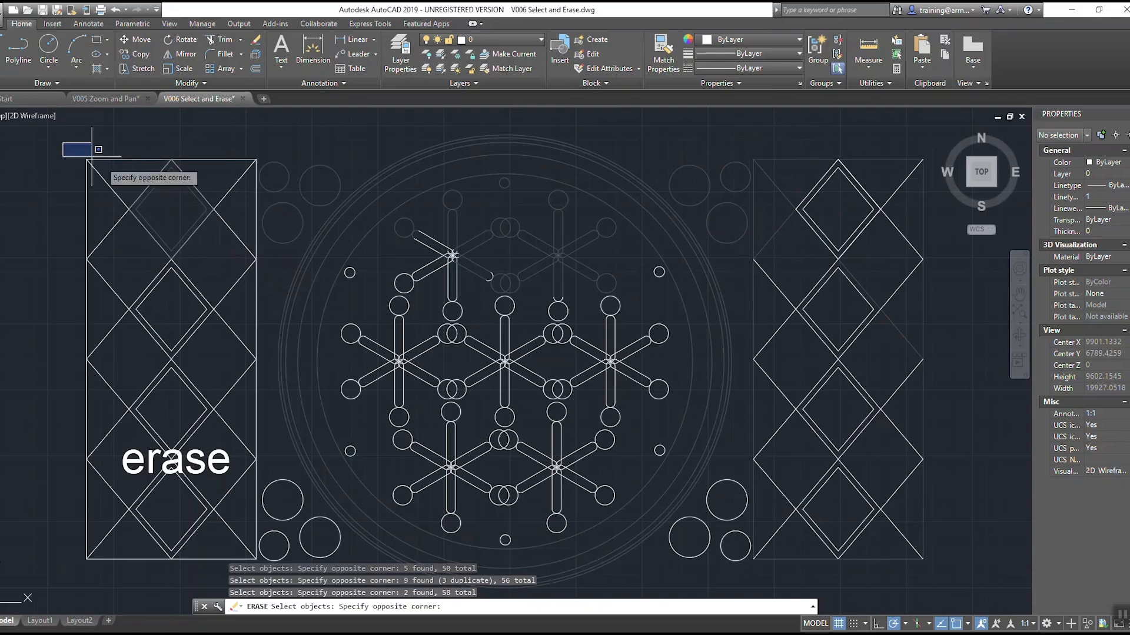
left_click(284, 197)
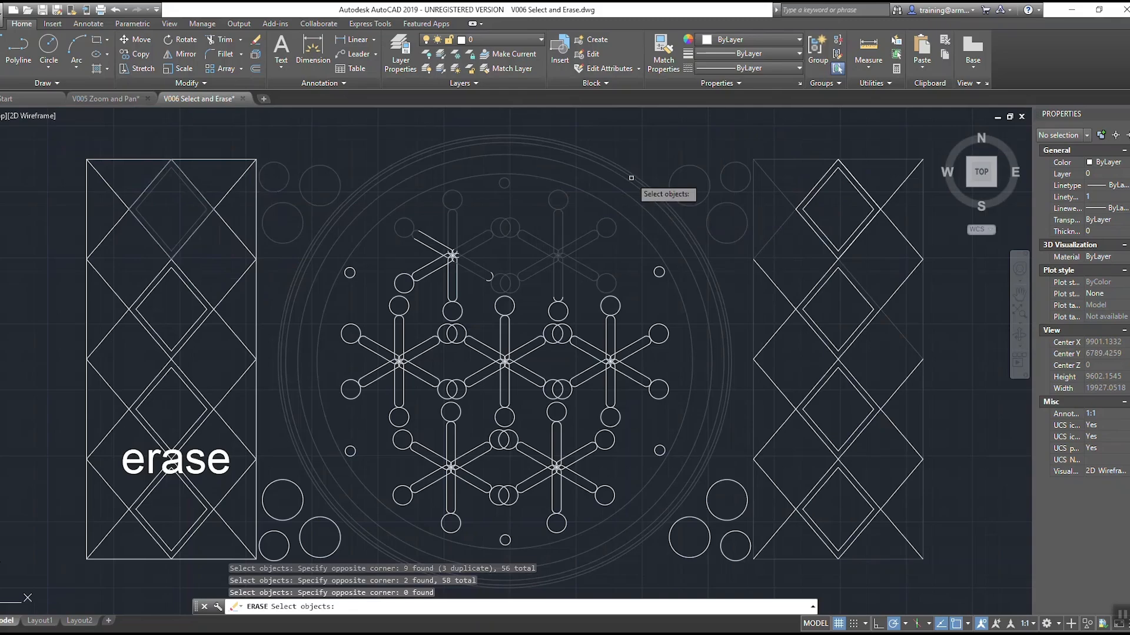
left_click(873, 139)
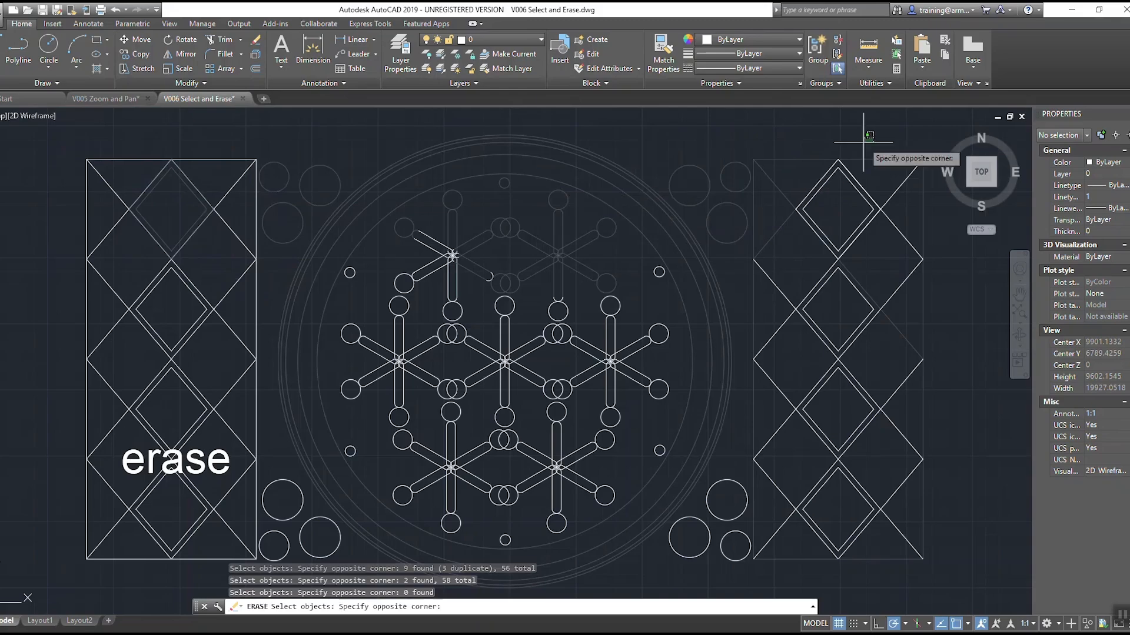
left_click(806, 177)
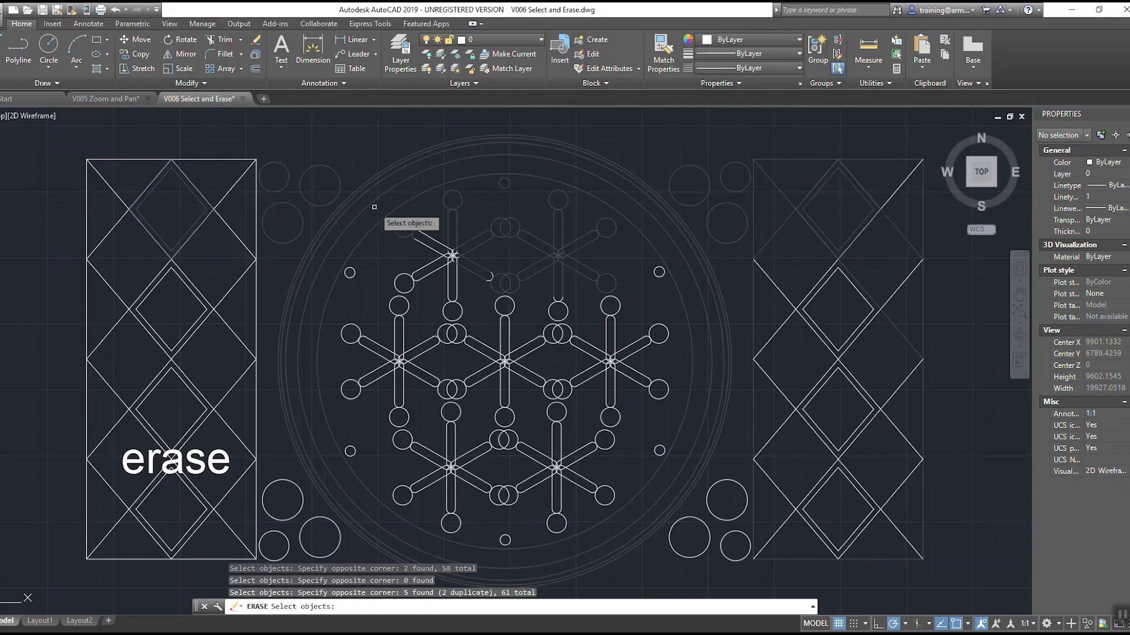
Step: Erase the selected objects together with the left panel's upper two diamonds, and undo the erase
left_click(54, 140)
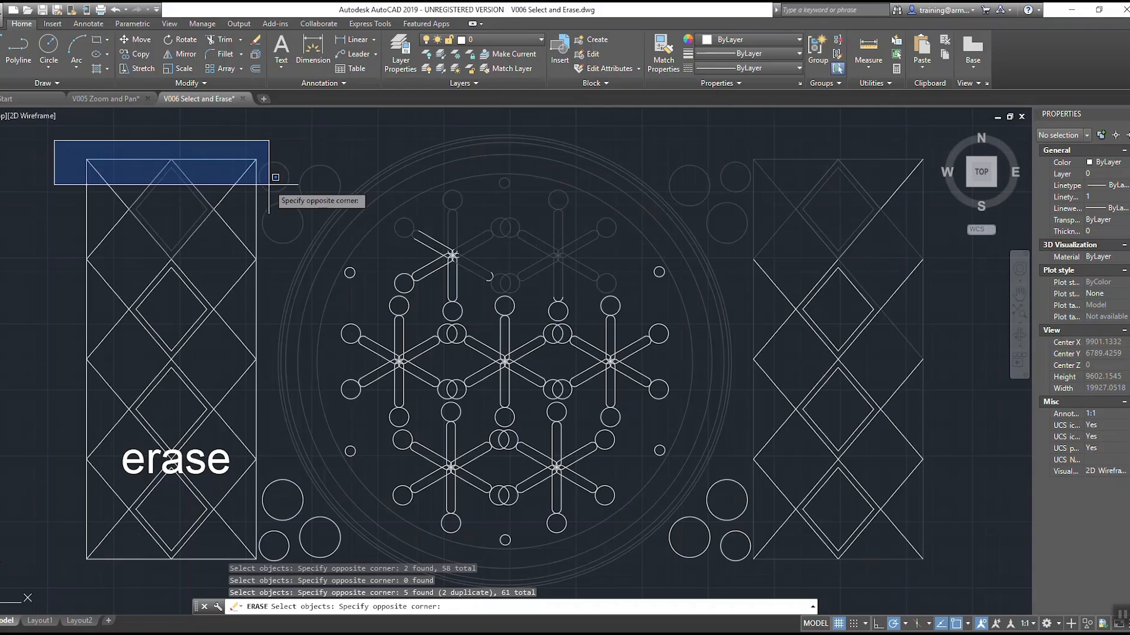
left_click(263, 383)
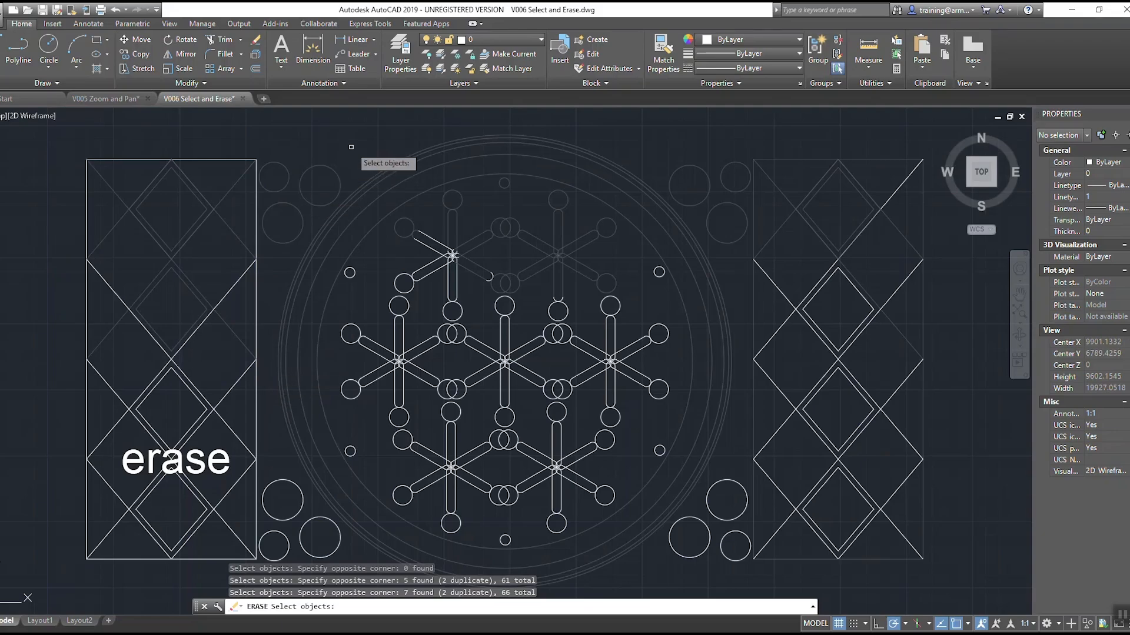
key("Return")
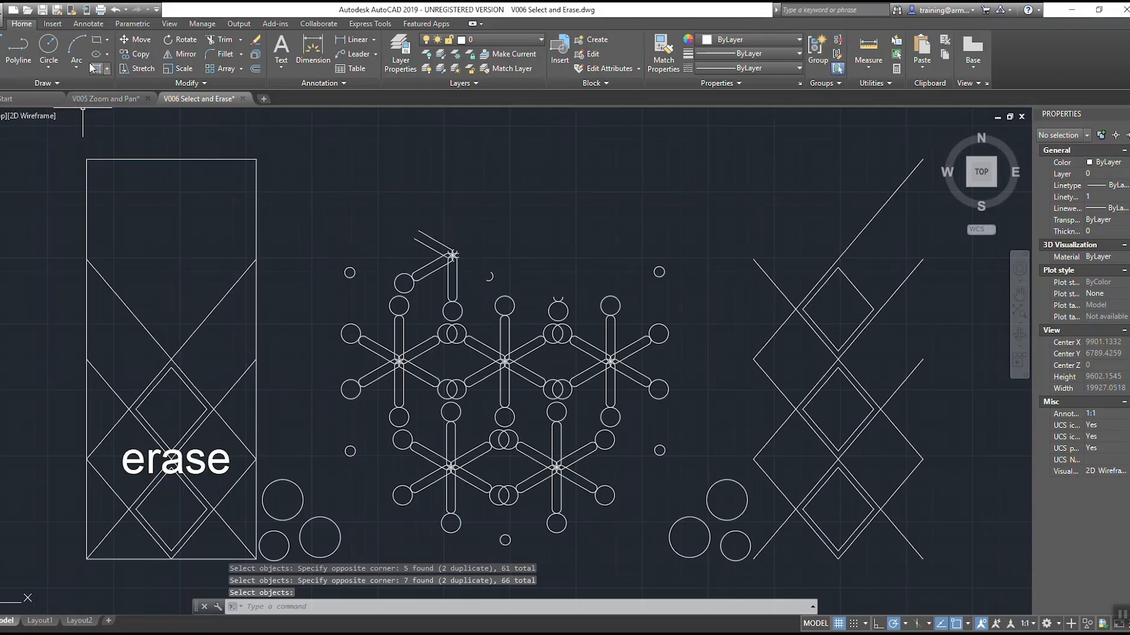
left_click(116, 11)
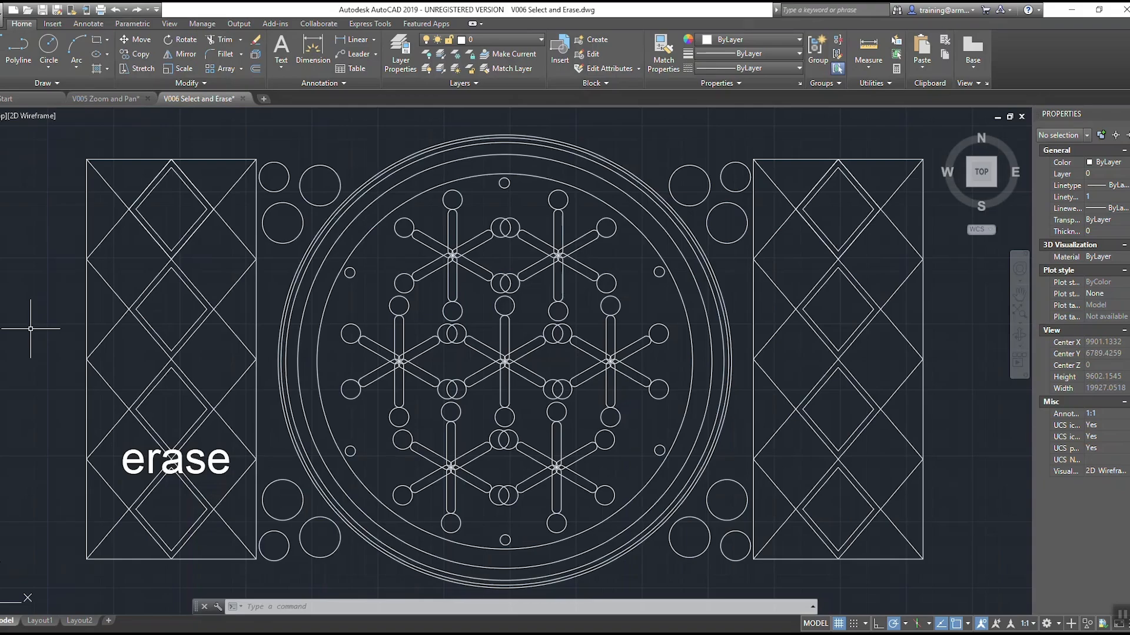
Step: Restart Erase and select the right panel's upper linework and adjacent corner circle with a crossing window
type("erase")
key("Return")
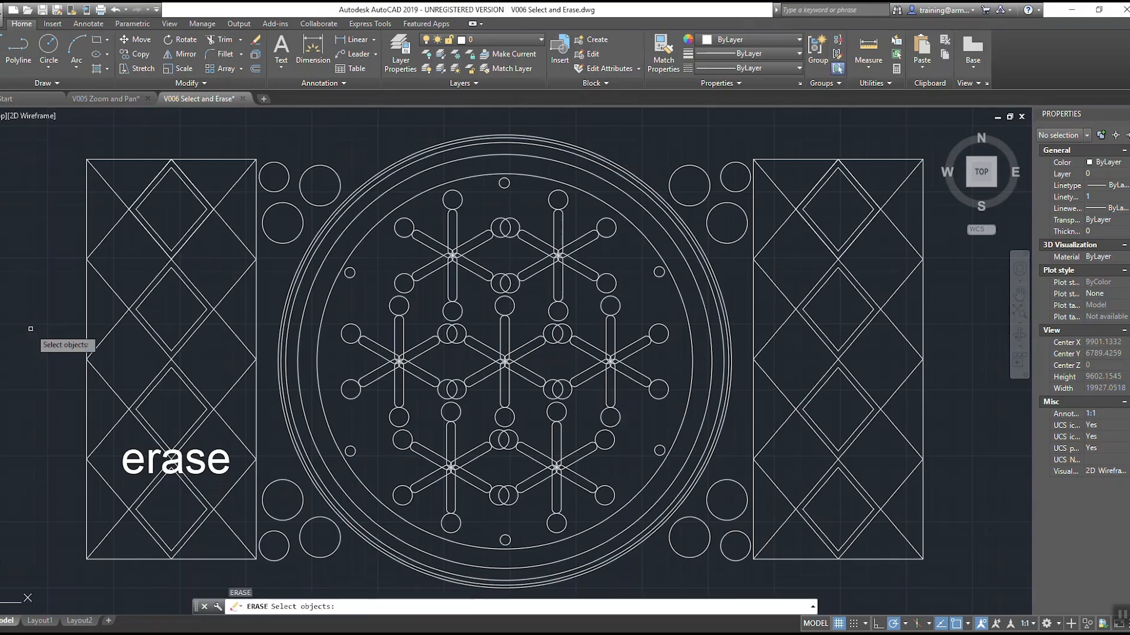
left_click(819, 130)
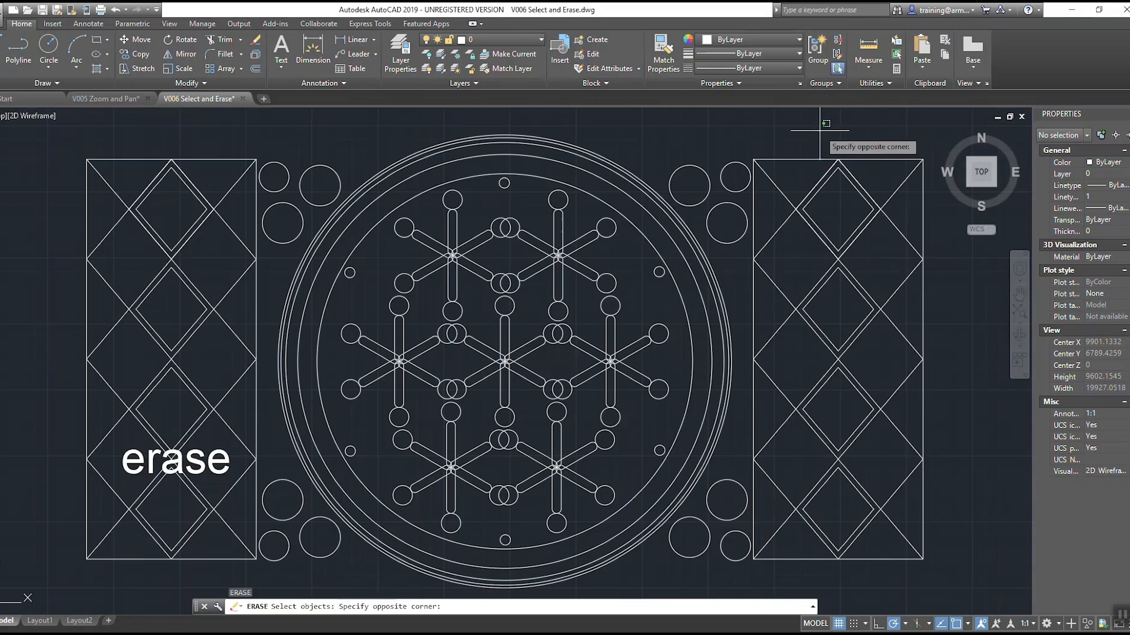
left_click(693, 229)
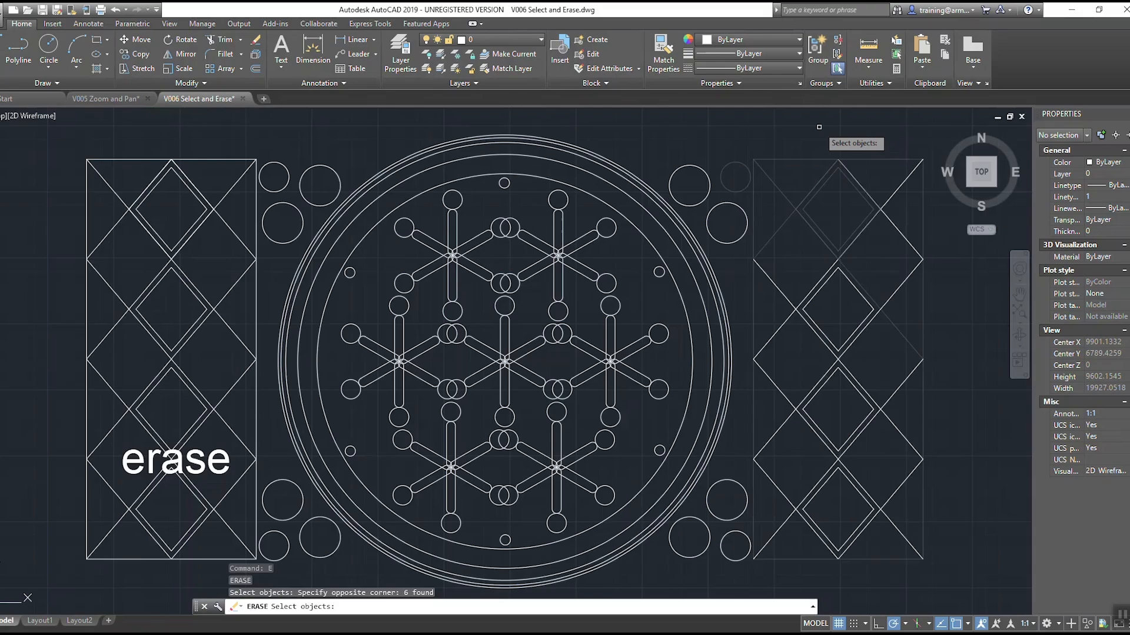
Step: Add the remaining right panel linework with crossing lassos, and the left panel's top diamond and upper corner circles with window lassos
mouse_move(819, 127)
left_mouse_down()
mouse_move(731, 163)
mouse_move(718, 233)
mouse_move(727, 280)
mouse_move(812, 333)
mouse_move(899, 296)
mouse_move(941, 235)
mouse_move(918, 162)
mouse_move(853, 121)
left_mouse_up()
mouse_move(940, 328)
left_mouse_down()
mouse_move(751, 352)
mouse_move(771, 565)
mouse_move(783, 582)
mouse_move(864, 585)
mouse_move(953, 534)
mouse_move(963, 472)
left_mouse_up()
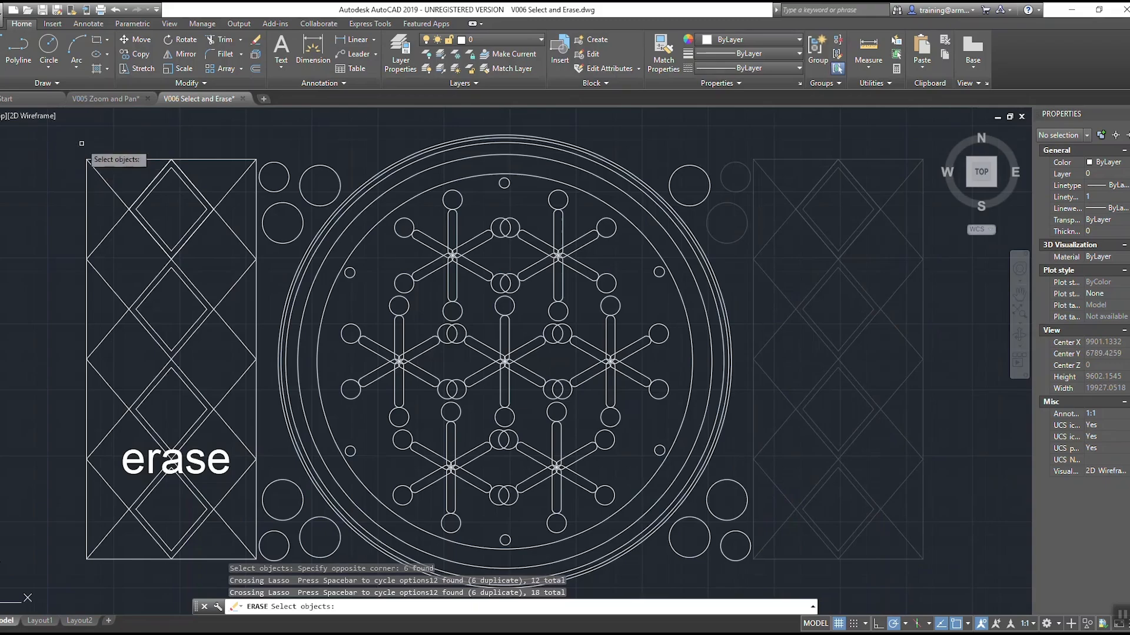
mouse_move(53, 133)
left_mouse_down()
mouse_move(141, 140)
mouse_move(283, 208)
mouse_move(241, 274)
mouse_move(88, 289)
mouse_move(21, 251)
mouse_move(40, 253)
left_mouse_up()
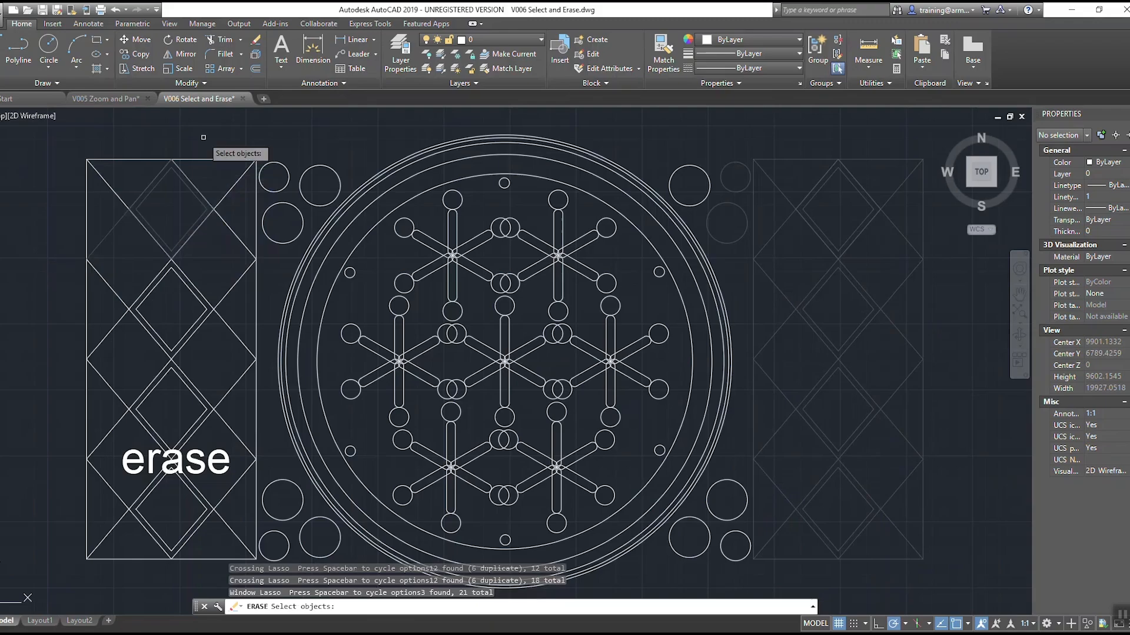
mouse_move(203, 137)
left_mouse_down()
mouse_move(324, 168)
mouse_move(329, 270)
mouse_move(244, 267)
left_mouse_up()
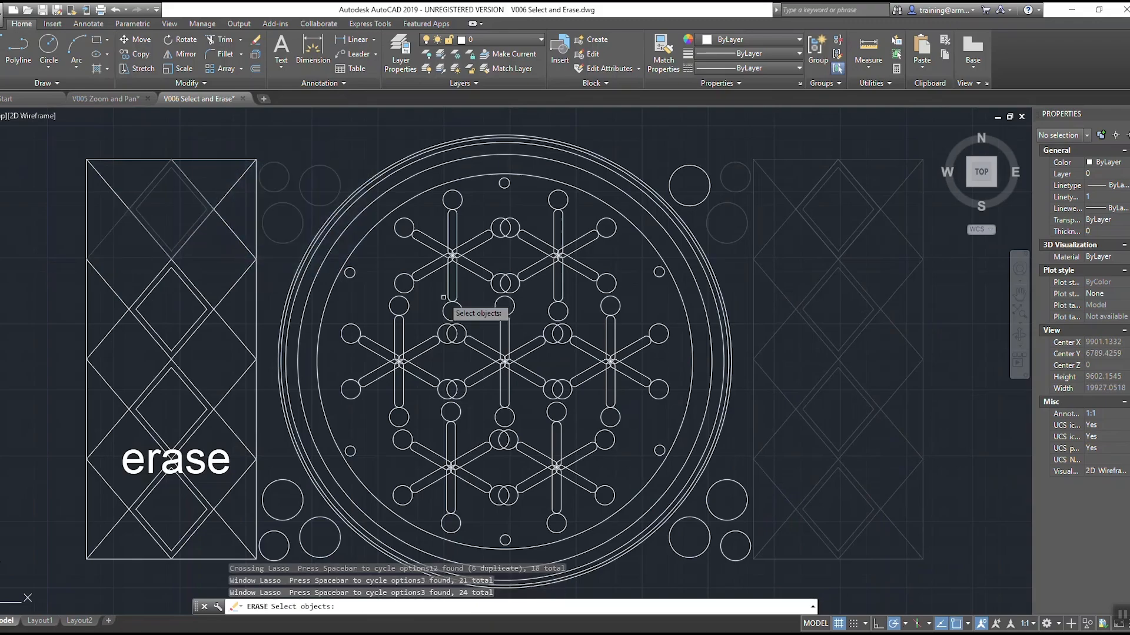
mouse_move(620, 128)
left_mouse_down()
mouse_move(719, 144)
mouse_move(749, 221)
mouse_move(736, 241)
mouse_move(686, 256)
mouse_move(633, 229)
left_mouse_up()
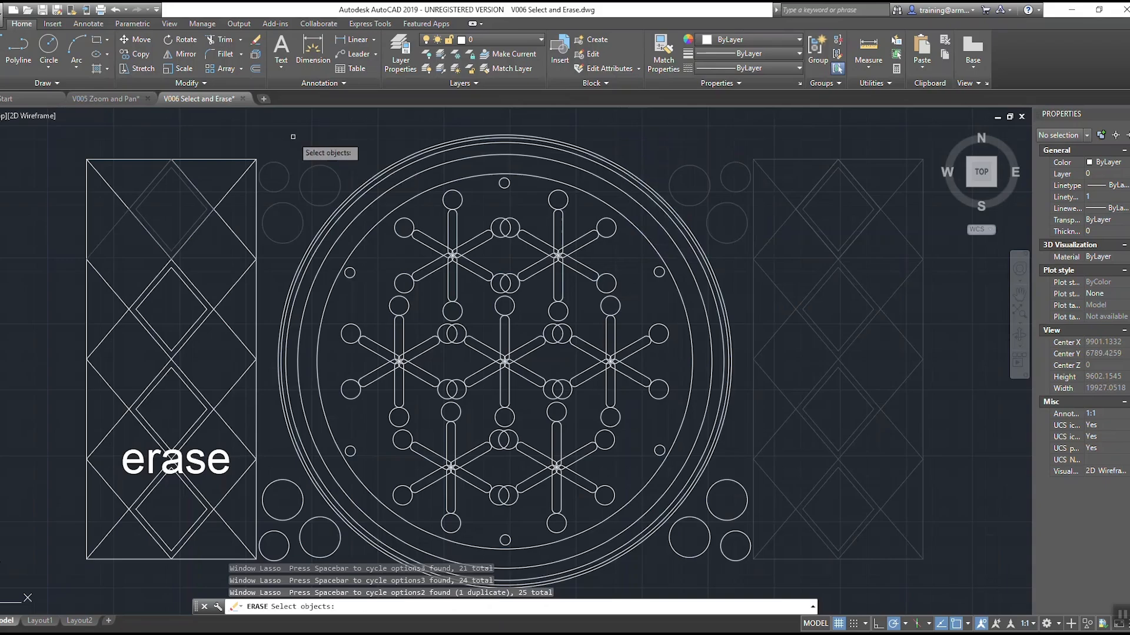
Step: Add the left panel's frame and upper linework with crossing lassos, and reselect its top section with a window and a window lasso
mouse_move(295, 129)
left_mouse_down()
mouse_move(240, 130)
mouse_move(209, 165)
mouse_move(233, 213)
mouse_move(288, 210)
mouse_move(314, 193)
left_mouse_up()
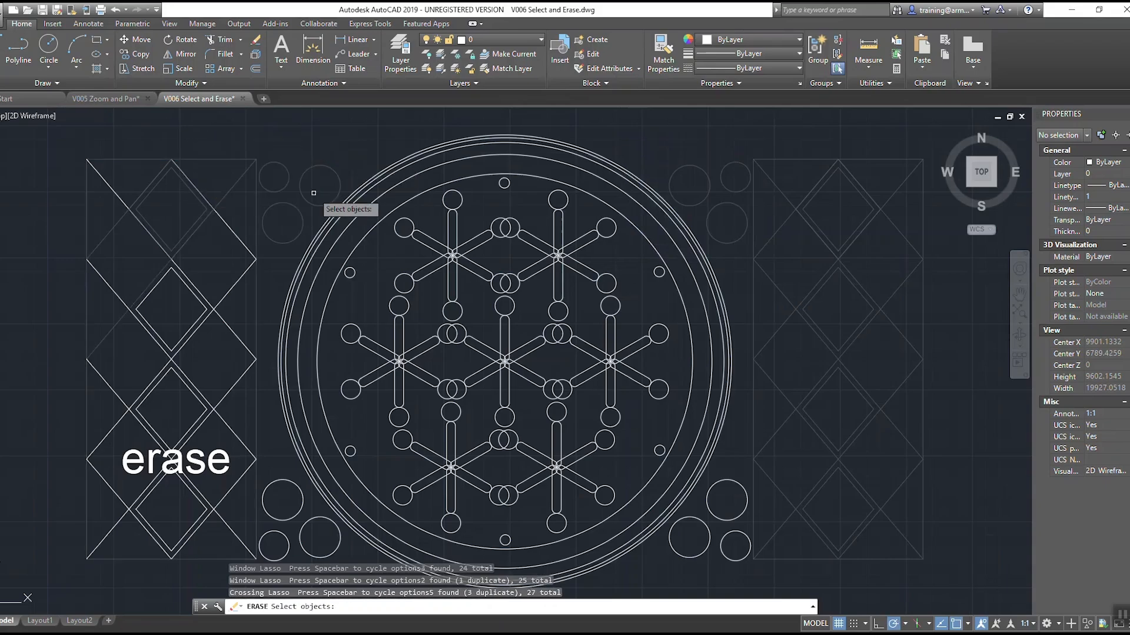
mouse_move(152, 135)
left_mouse_down()
mouse_move(88, 159)
mouse_move(156, 241)
mouse_move(200, 147)
left_mouse_up()
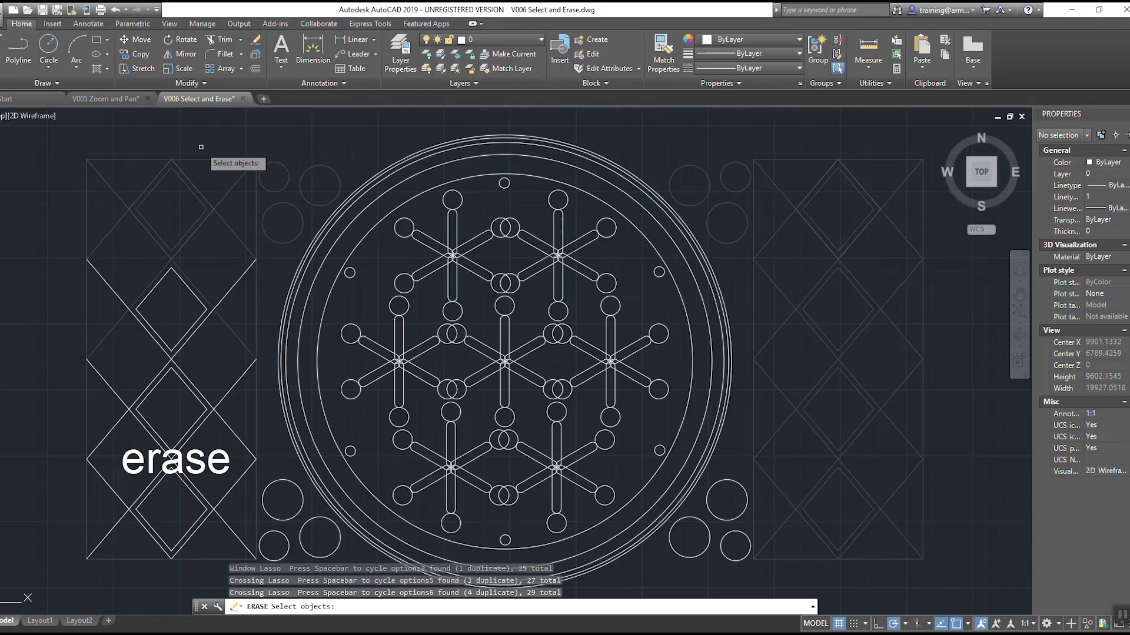
left_click(46, 138)
left_click(278, 307)
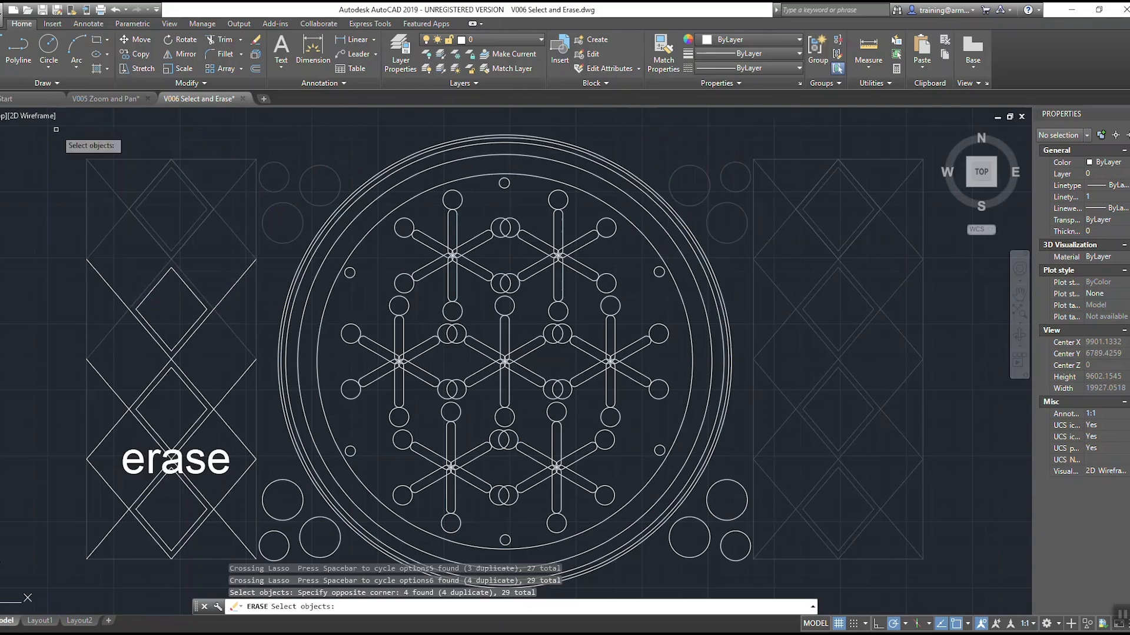
mouse_move(57, 140)
left_mouse_down()
mouse_move(176, 142)
mouse_move(252, 232)
mouse_move(188, 314)
mouse_move(41, 252)
mouse_move(64, 290)
left_mouse_up()
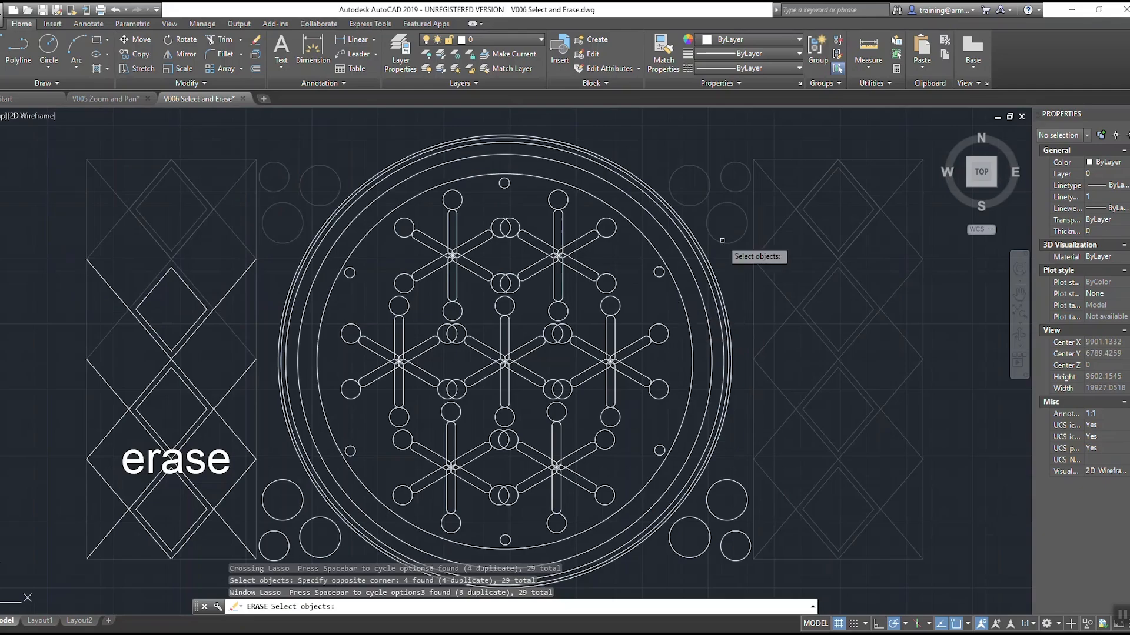
Step: Add the large concentric circles with a crossing window and the upper part of the star pattern with a regular window
left_click(782, 129)
left_click(597, 257)
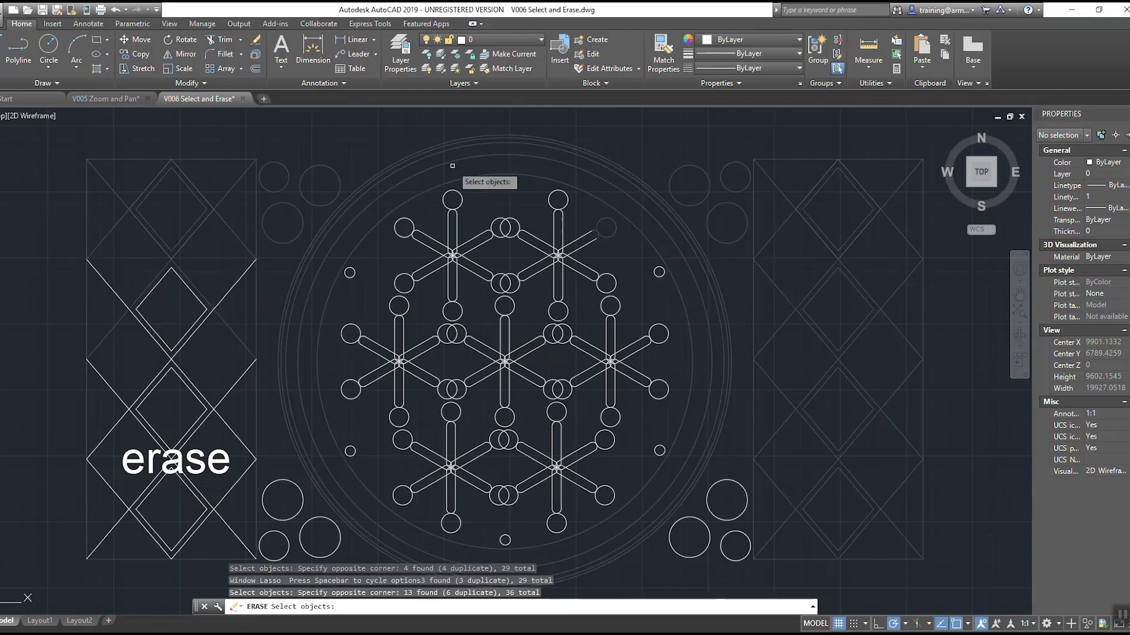
left_click(390, 120)
left_click(684, 286)
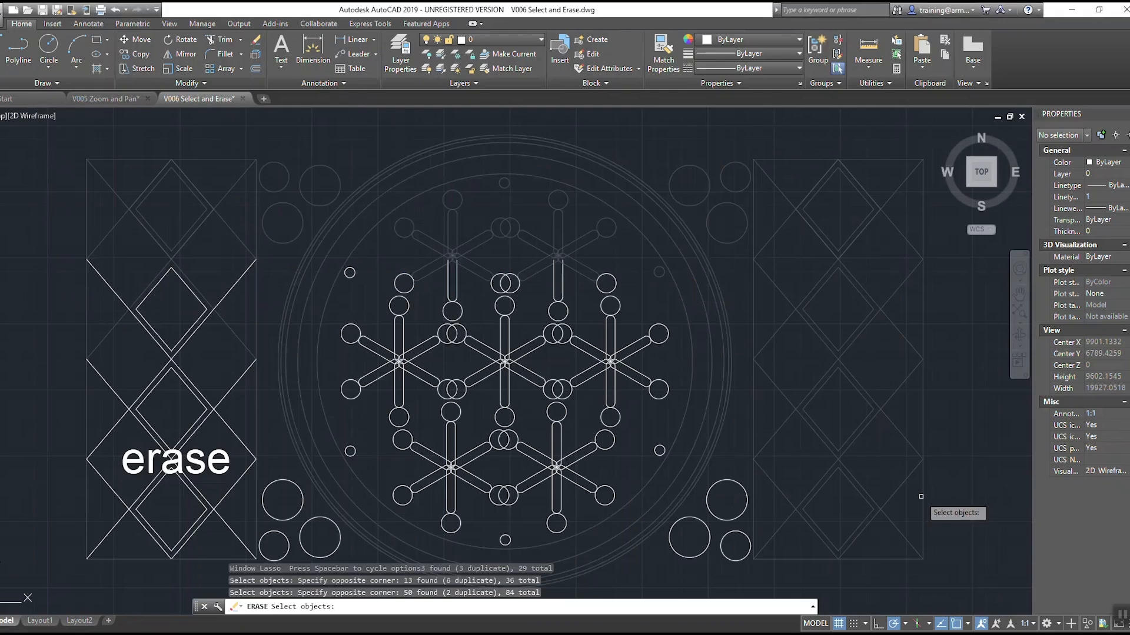
Step: Erase the selected objects and undo the erase
key("Return")
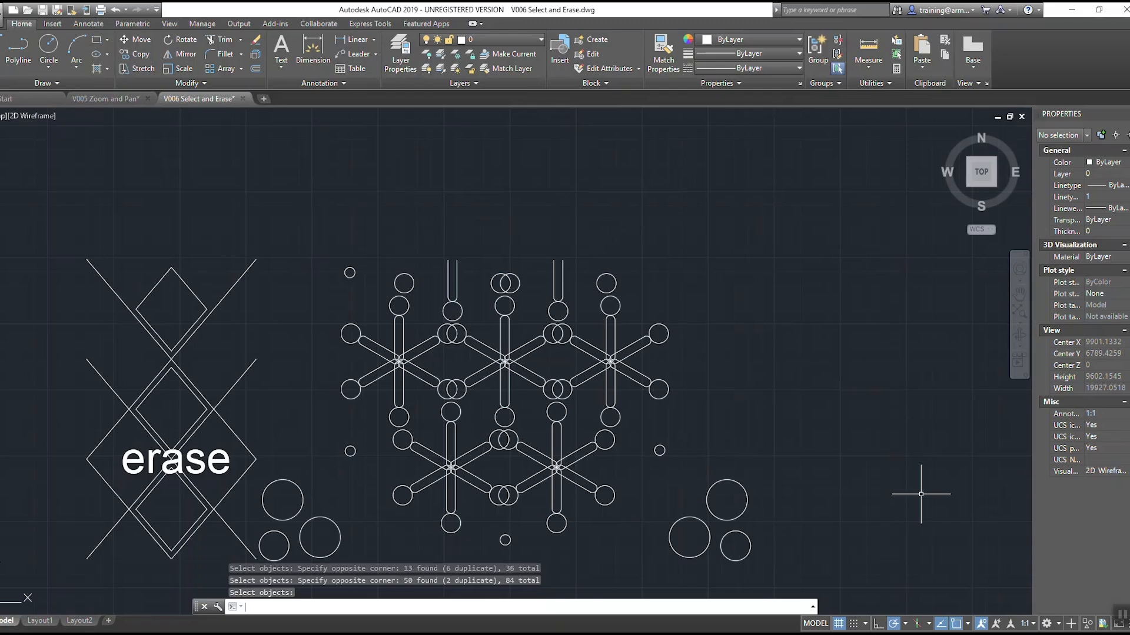
key("Return")
type("u")
key("Return")
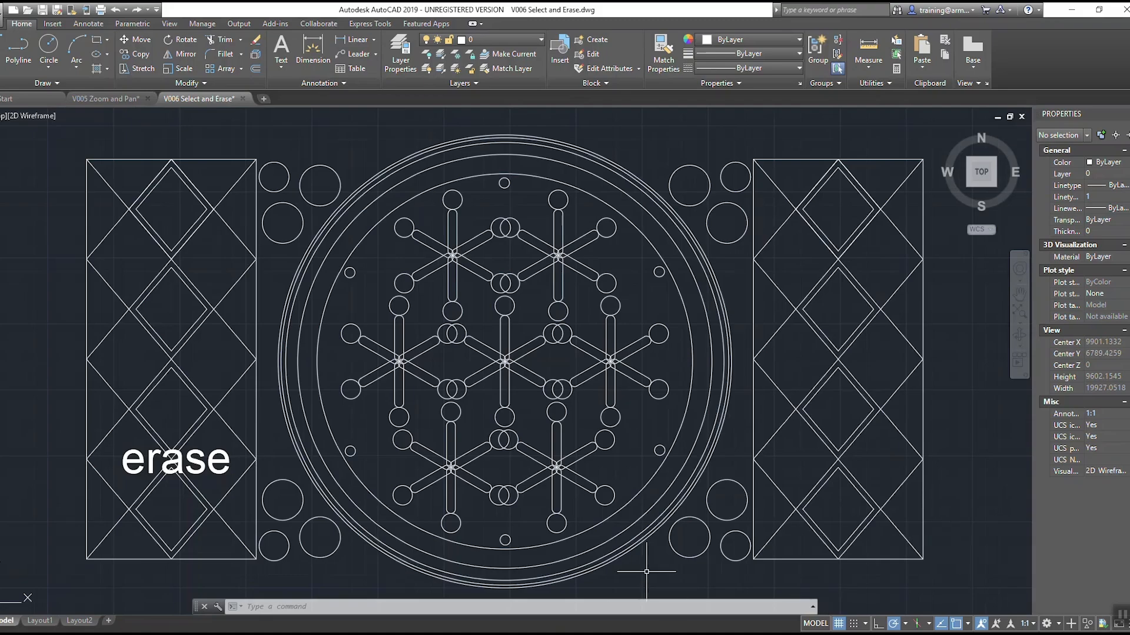
Step: Restart Erase and select the upper central artwork and most of the right panel with one large crossing window
type("erase")
key("Return")
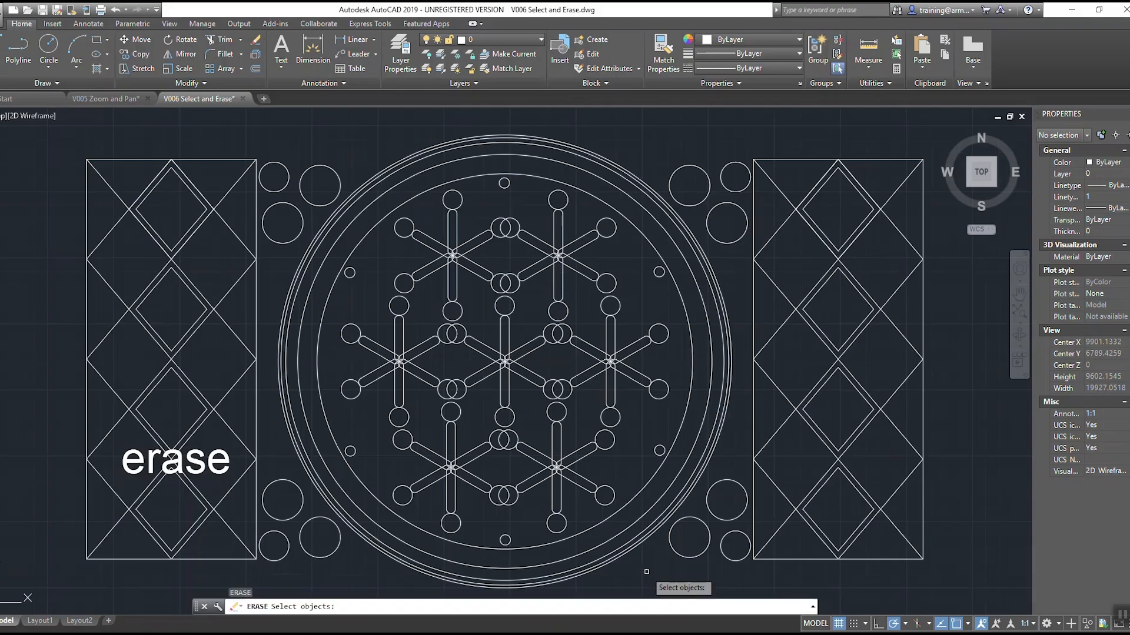
left_click(840, 129)
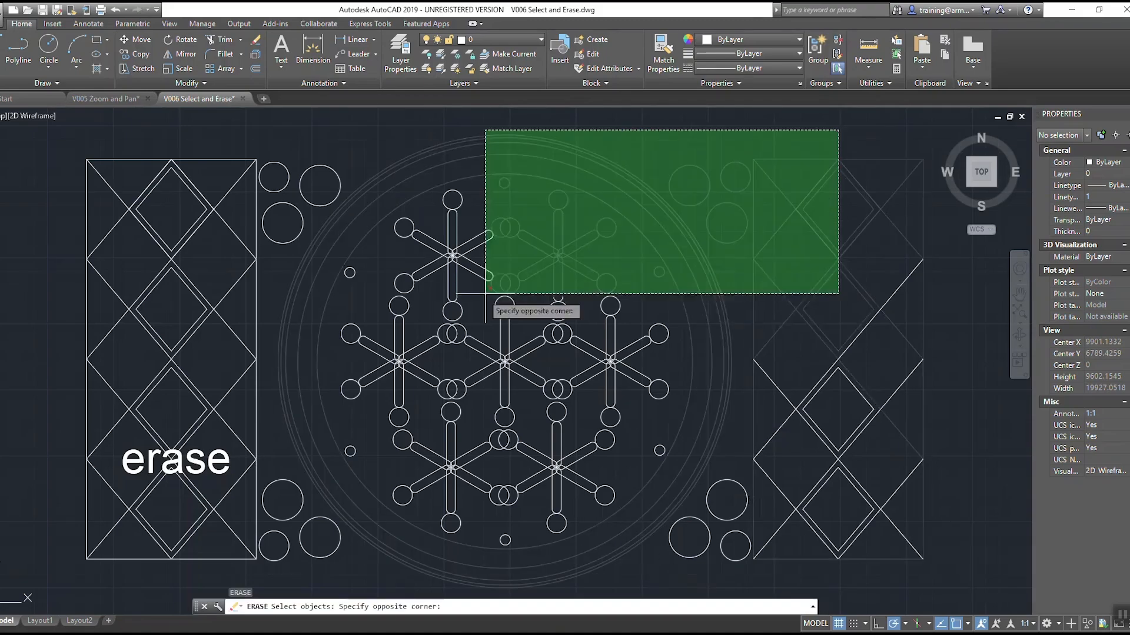
left_click(407, 378)
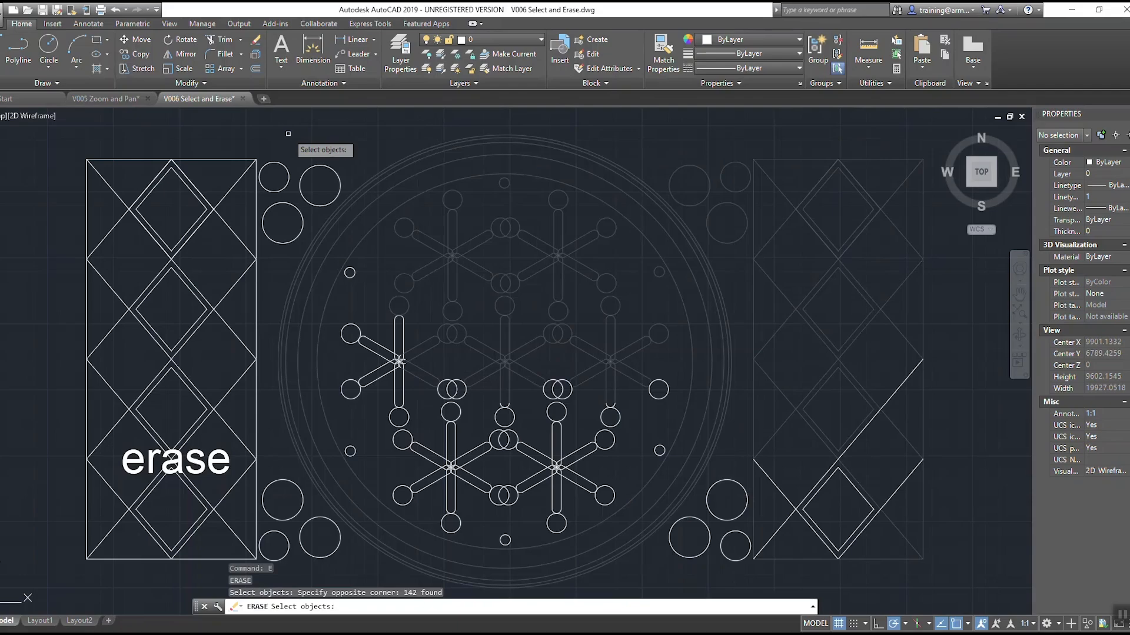
Step: Use the Remove option to take the upper and middle star patterns out of the Erase selection with a window
type("r")
key("Return")
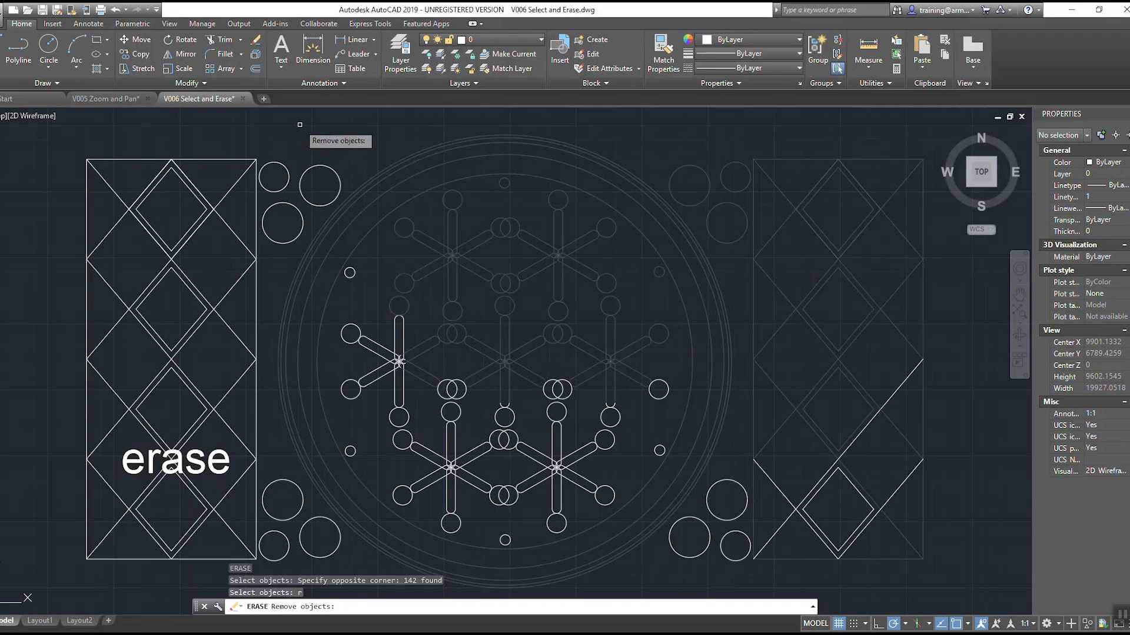
left_click(300, 125)
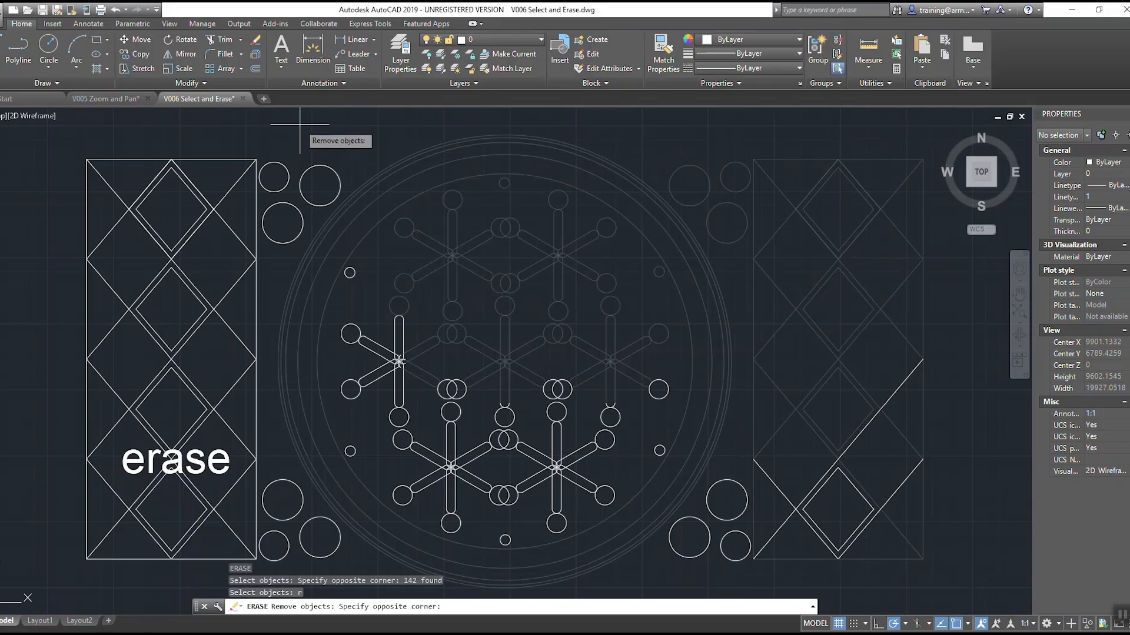
left_click(709, 434)
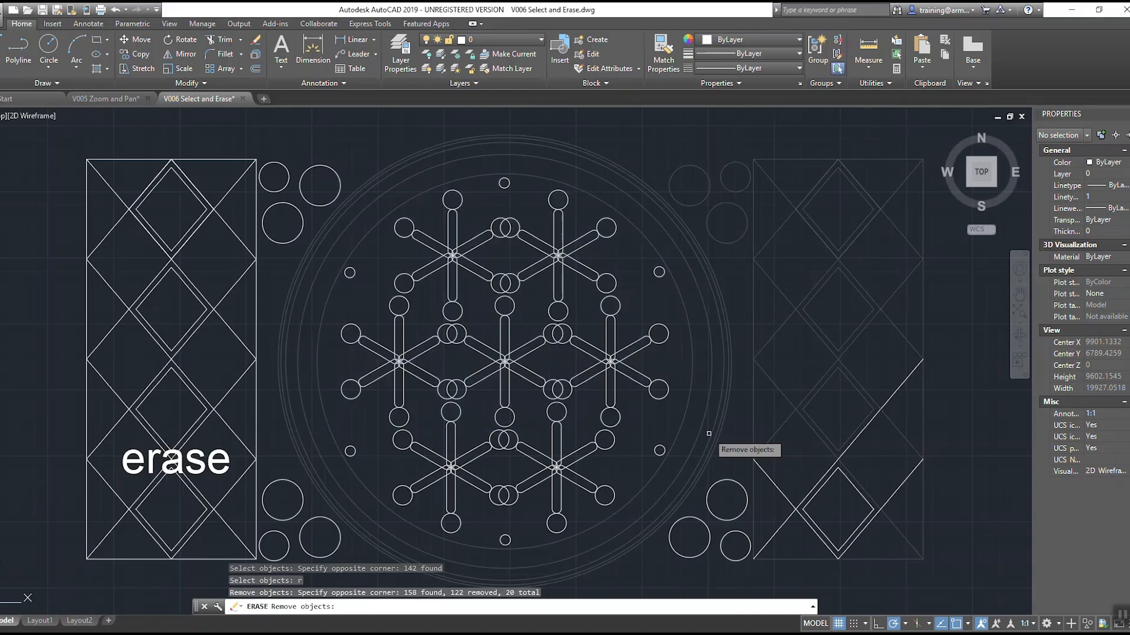
Step: Return to adding objects and include the rest of the right panel and the lower-right corner circles with crossing windows
type("a")
key("Return")
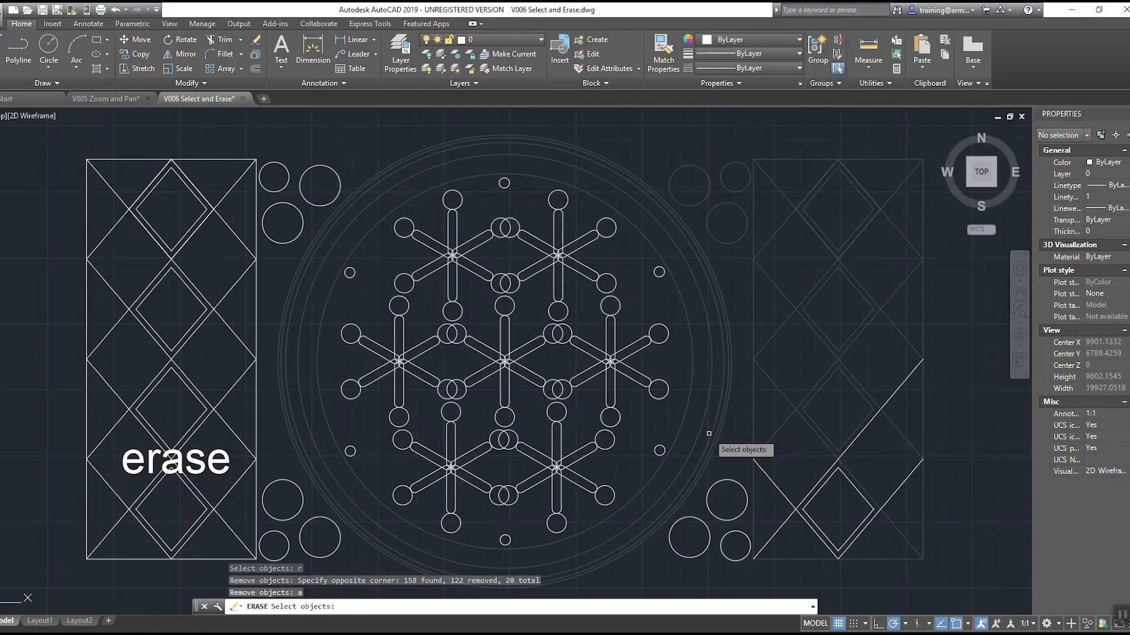
left_click(951, 574)
left_click(818, 390)
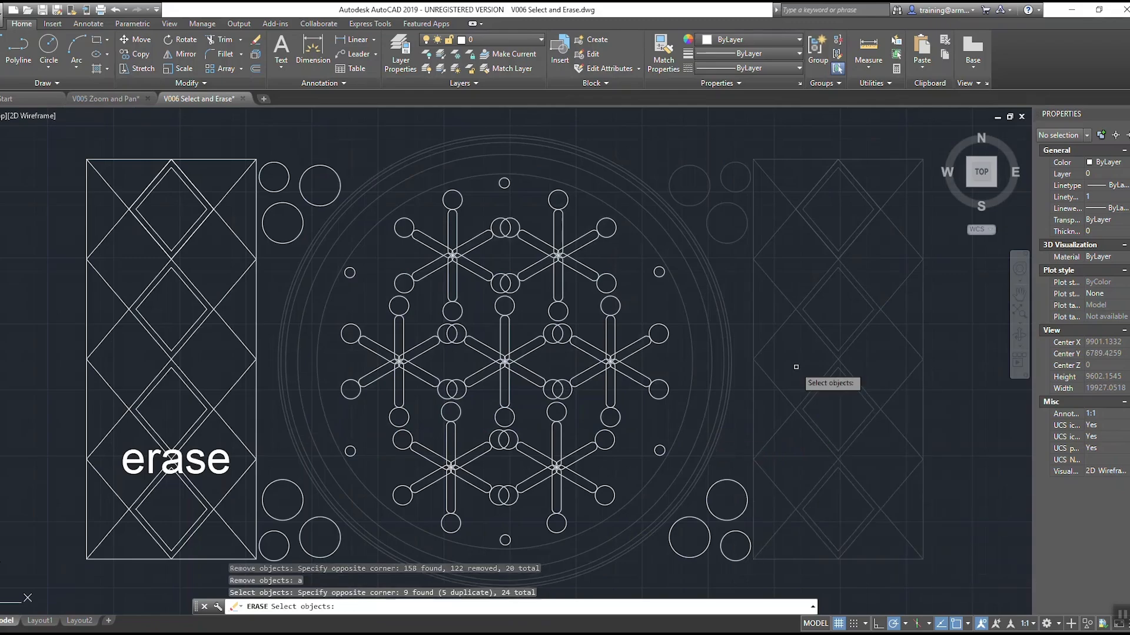
left_click(760, 469)
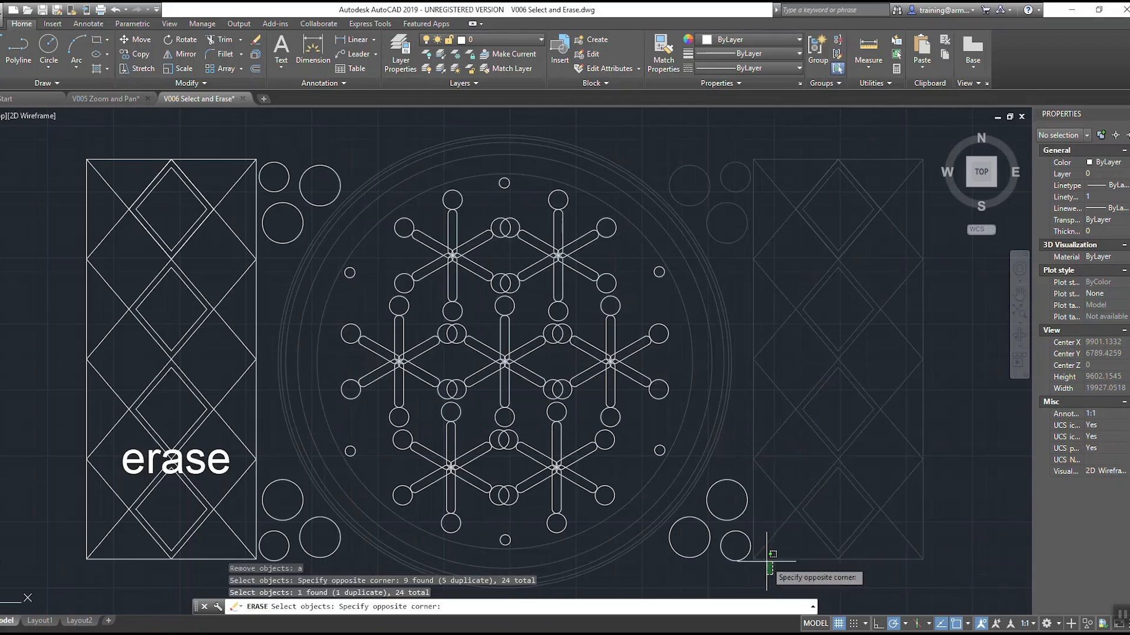
left_click(731, 551)
left_click(670, 475)
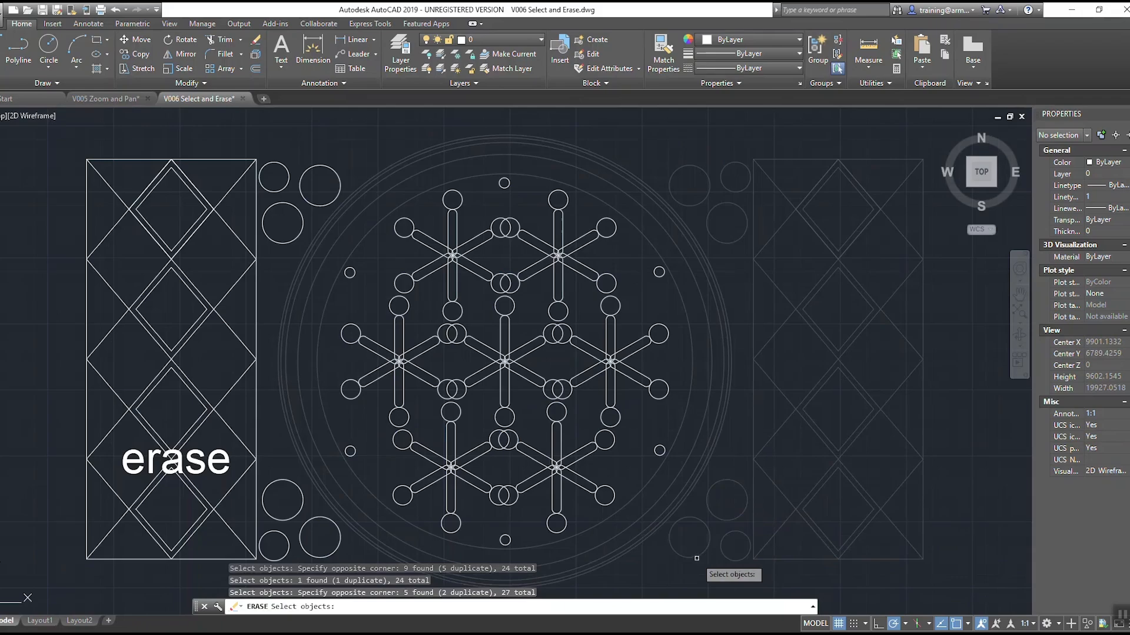
Step: Add the upper-left corner circles and the left panel's top diamond section to the Erase selection with crossing windows
left_click(323, 139)
left_click(237, 206)
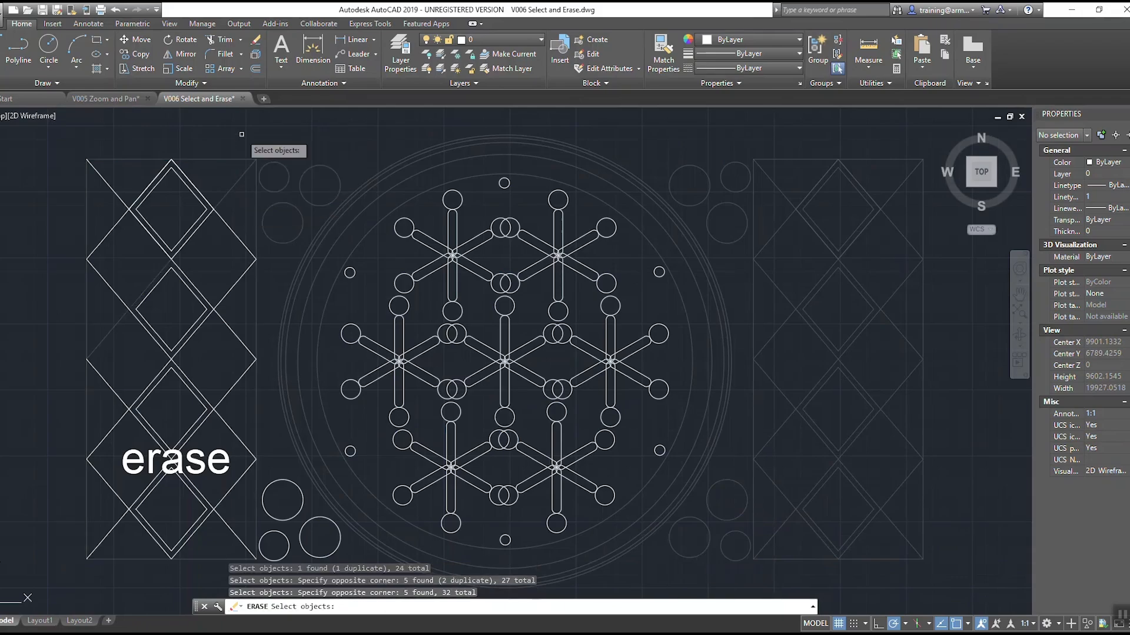
left_click(243, 122)
left_click(82, 236)
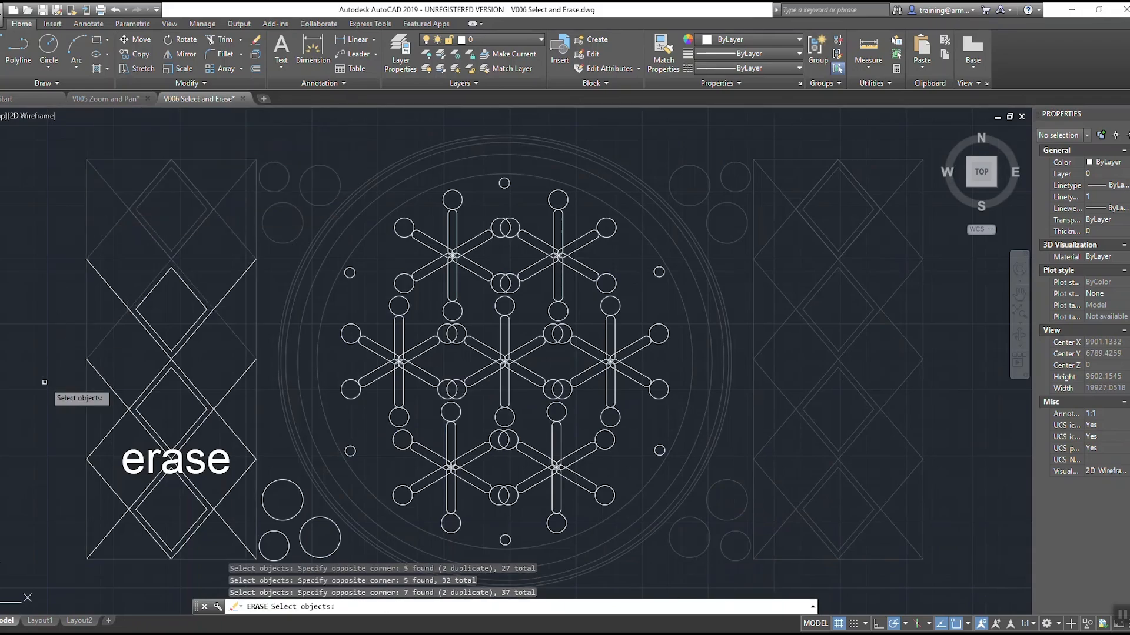
Step: Add the left panel's remaining diamonds and diagonal lines to the Erase selection, leaving out the erase text
left_click(57, 397)
left_click(247, 232)
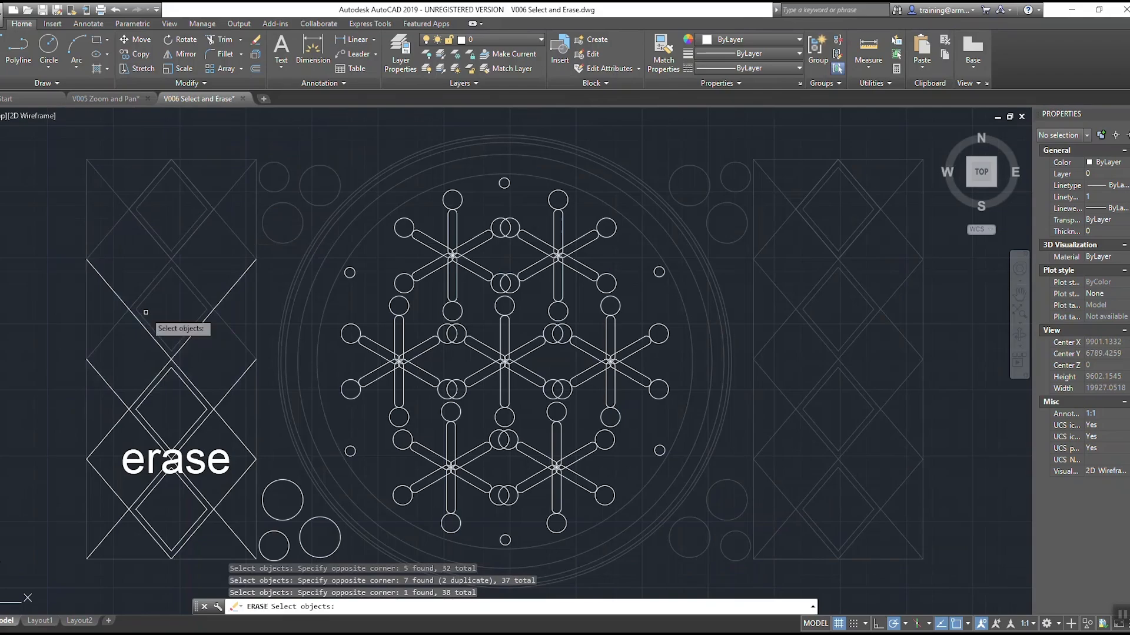
left_click(219, 272)
left_click(97, 366)
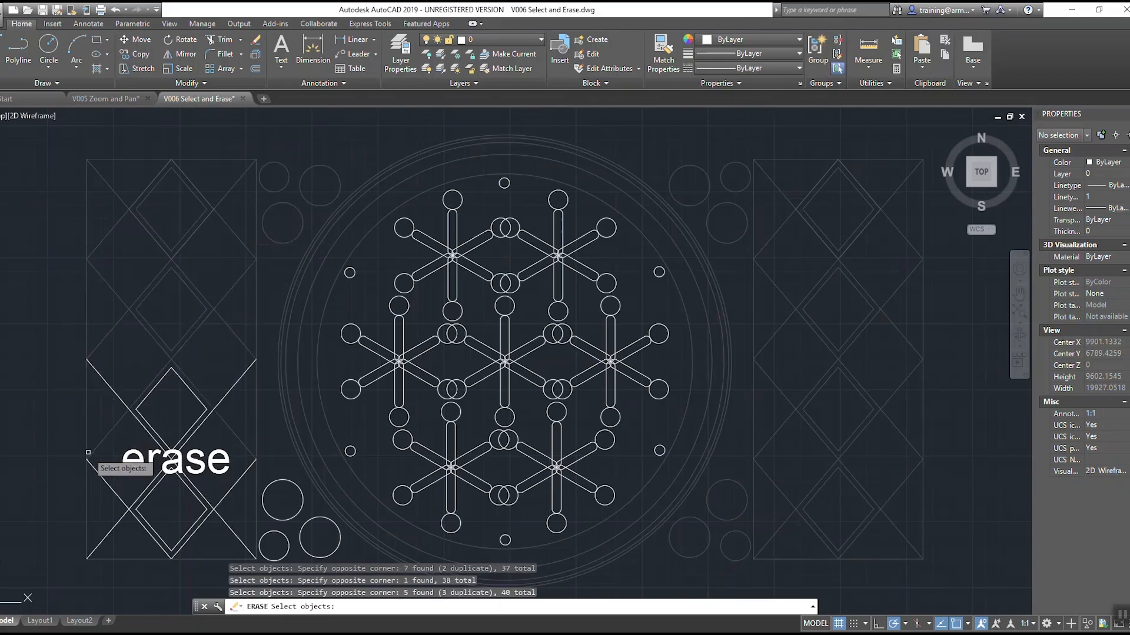
left_click(218, 438)
left_click(85, 358)
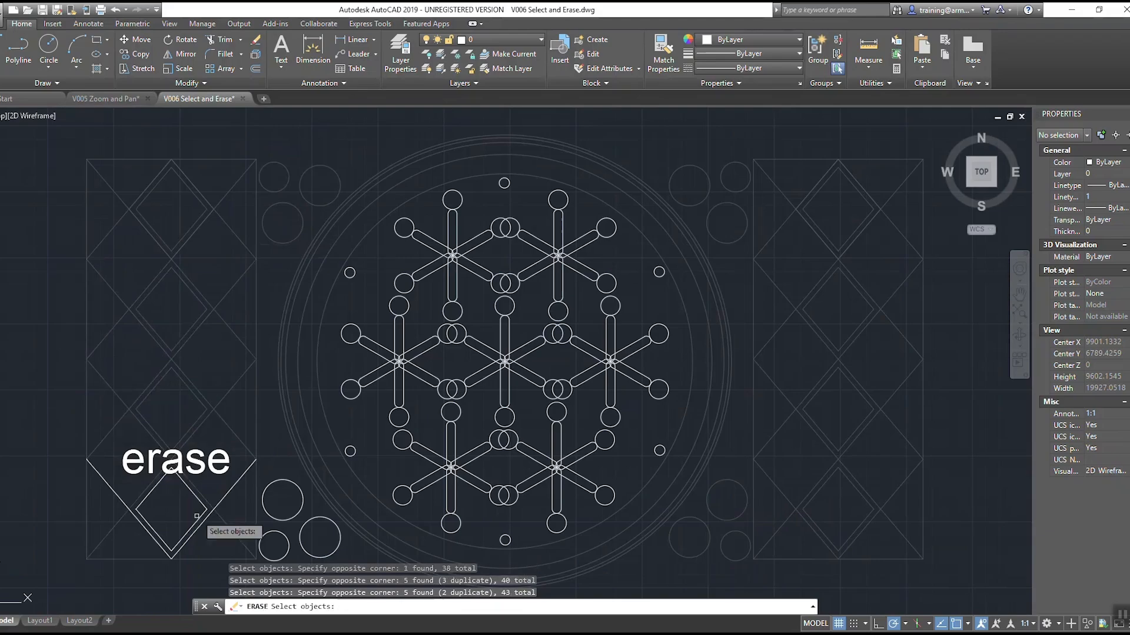
left_click(221, 488)
left_click(56, 509)
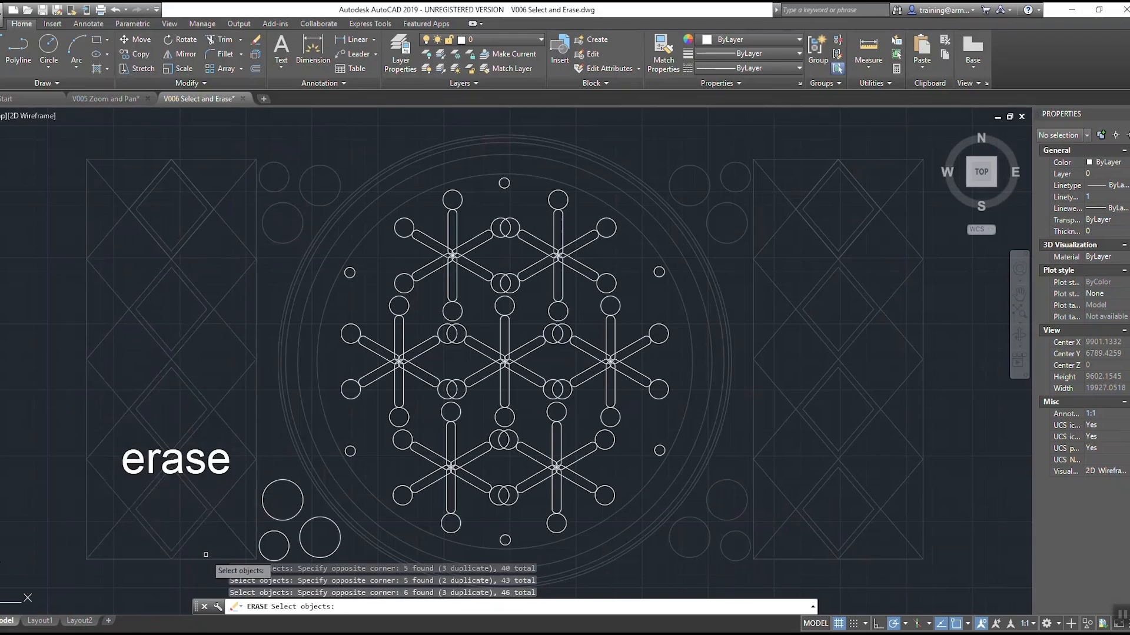
Step: Erase the selected objects together with the lower-left corner circles, and undo the erase
left_click(380, 562)
left_click(276, 516)
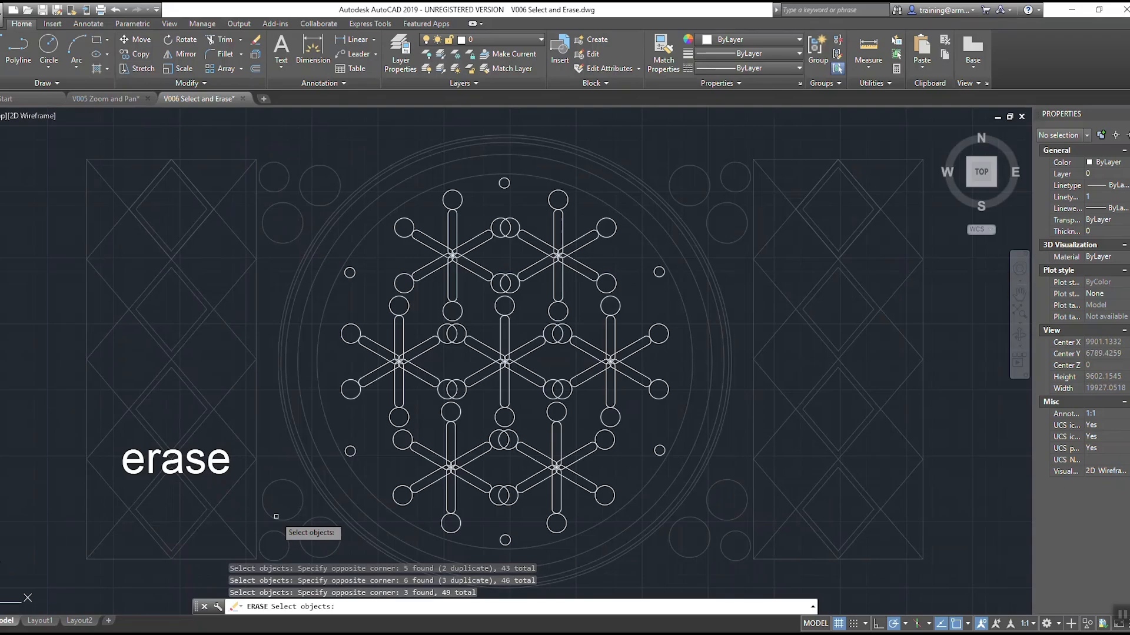
key("Return")
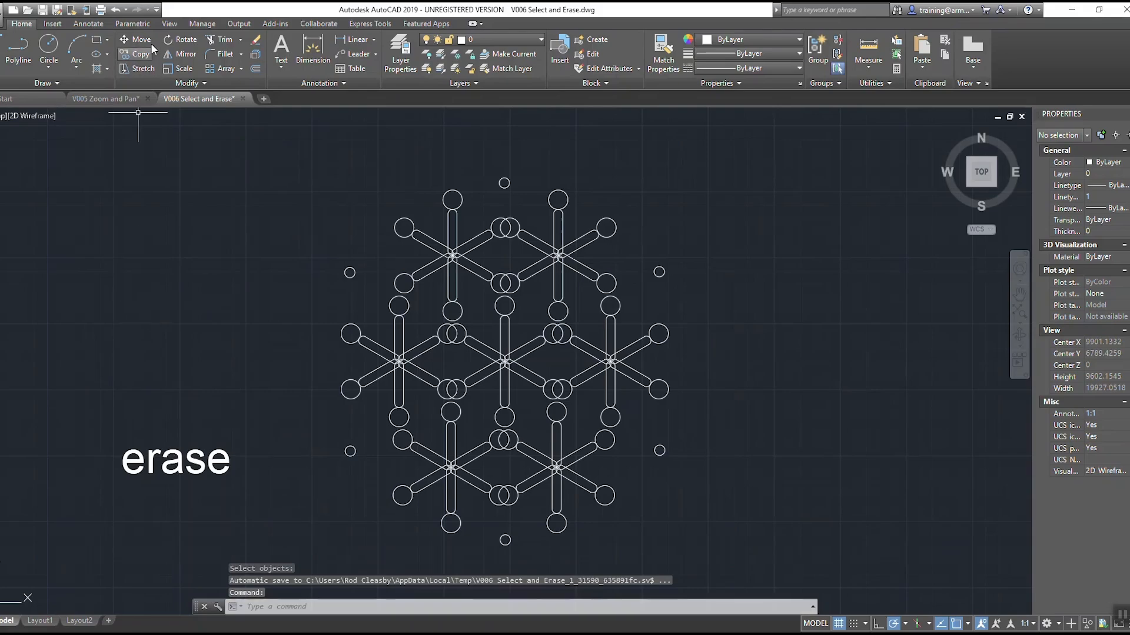
left_click(116, 11)
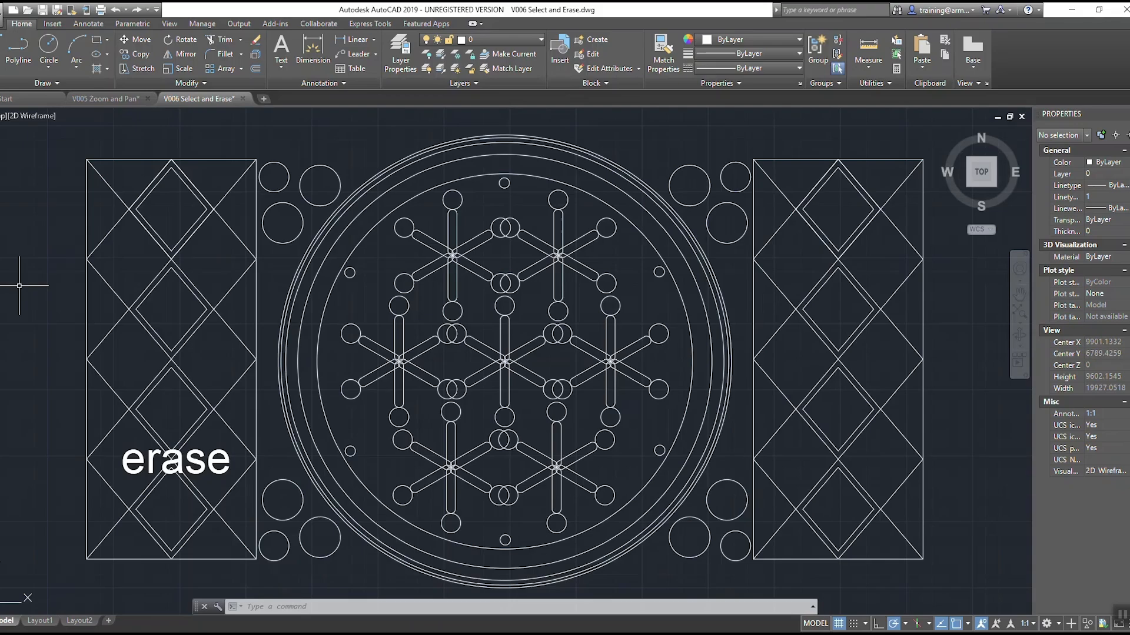
left_click(363, 145)
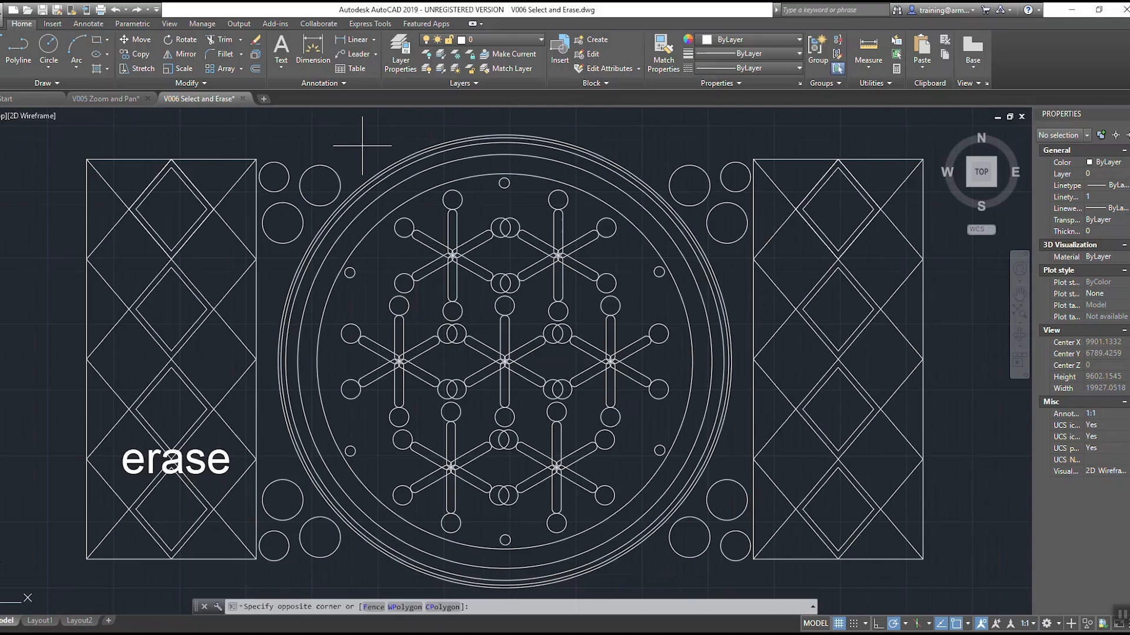
left_click(484, 287)
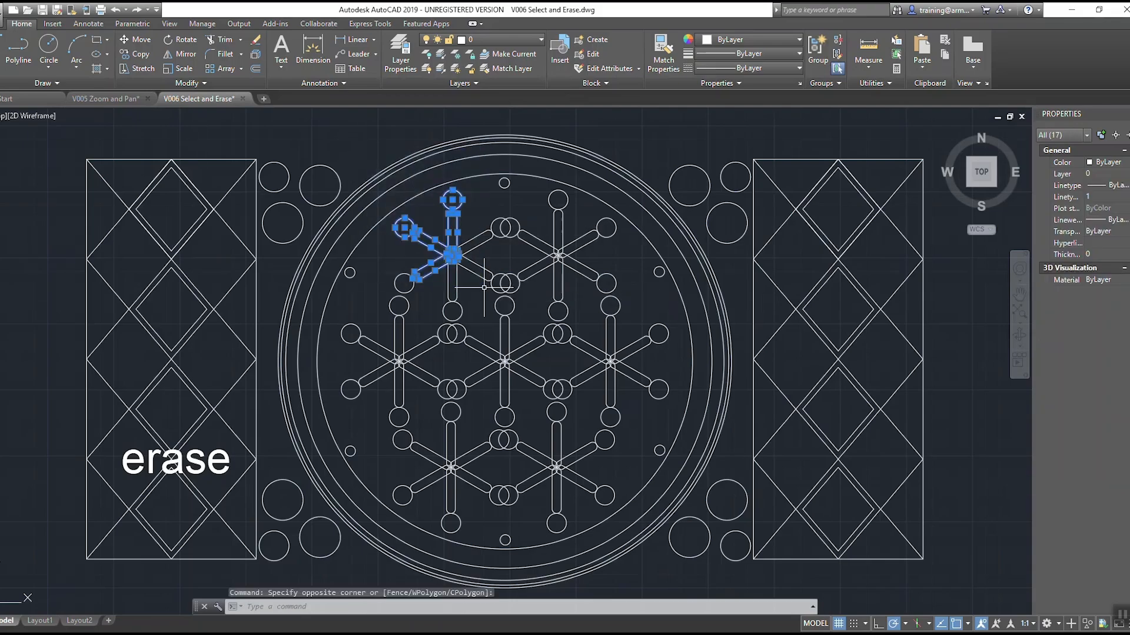
key("Escape")
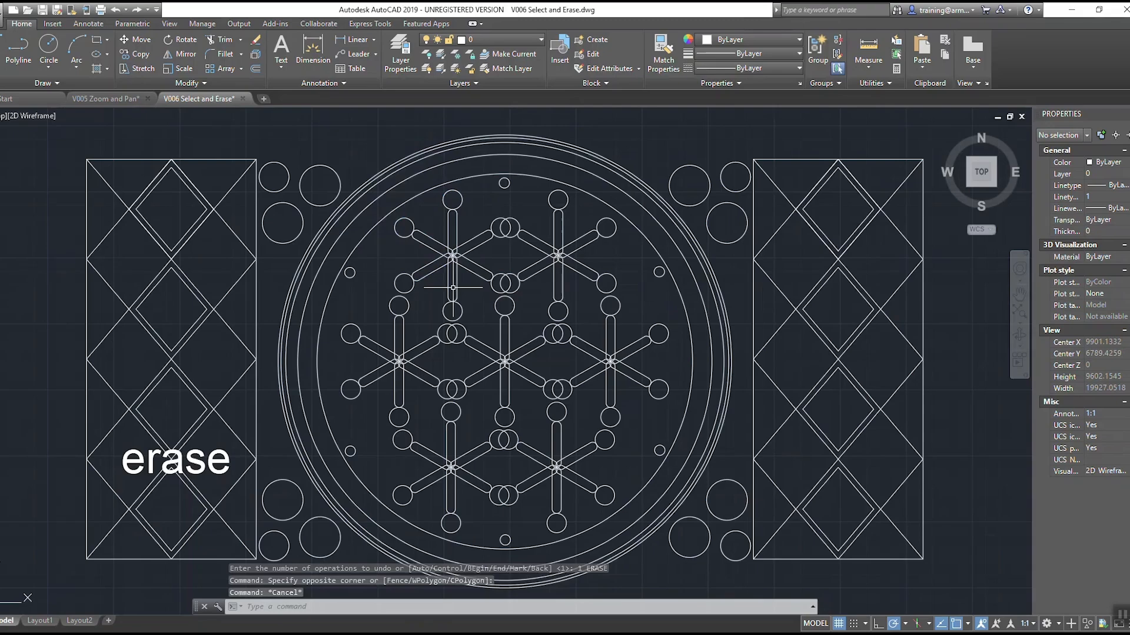
Step: Start Erase and select the upper-left star and the surrounding inner circle with a crossing window
type("e")
key("Return")
left_click(350, 141)
left_click(500, 303)
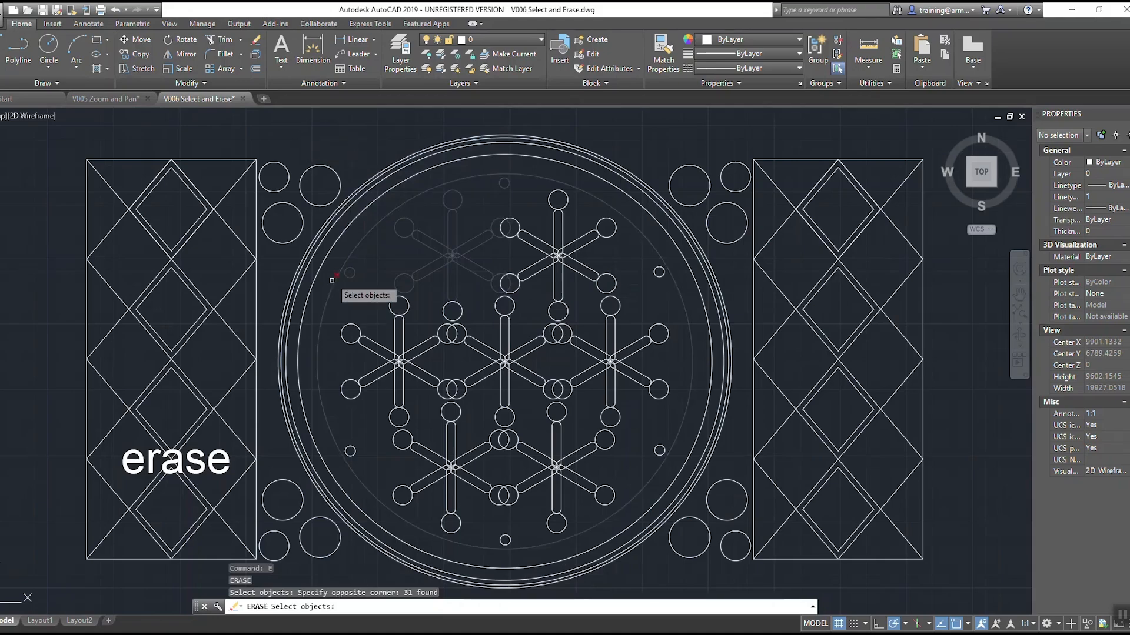
Step: Add most of the star pattern inside the large circle to the Erase selection with a window, and try a crossing window over its right side
left_click(350, 130)
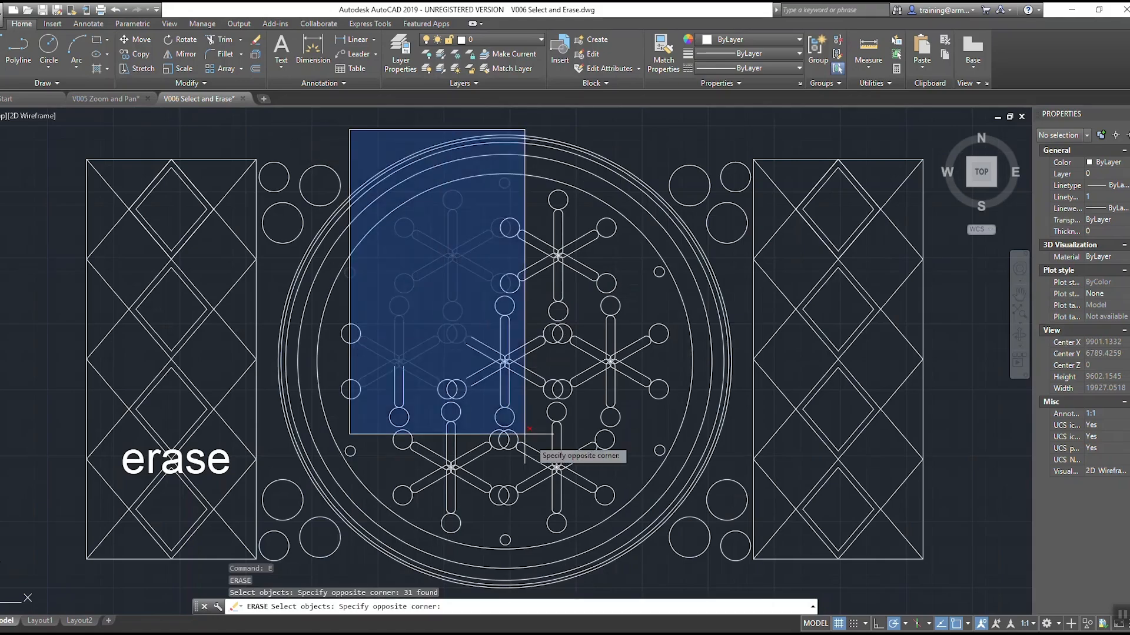
left_click(665, 574)
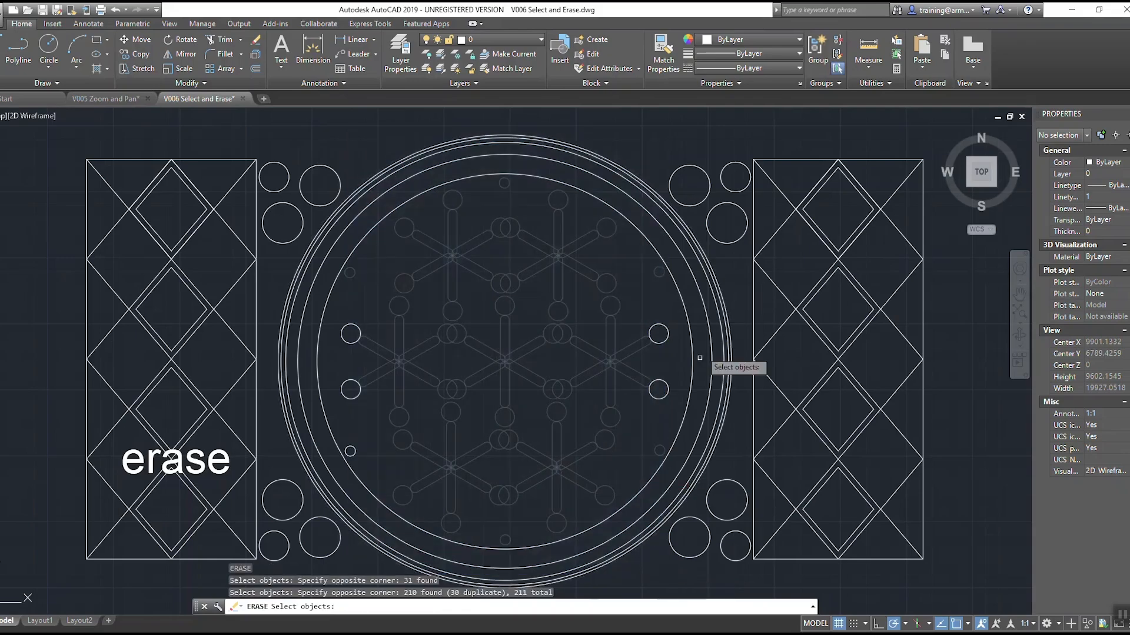
left_click(690, 129)
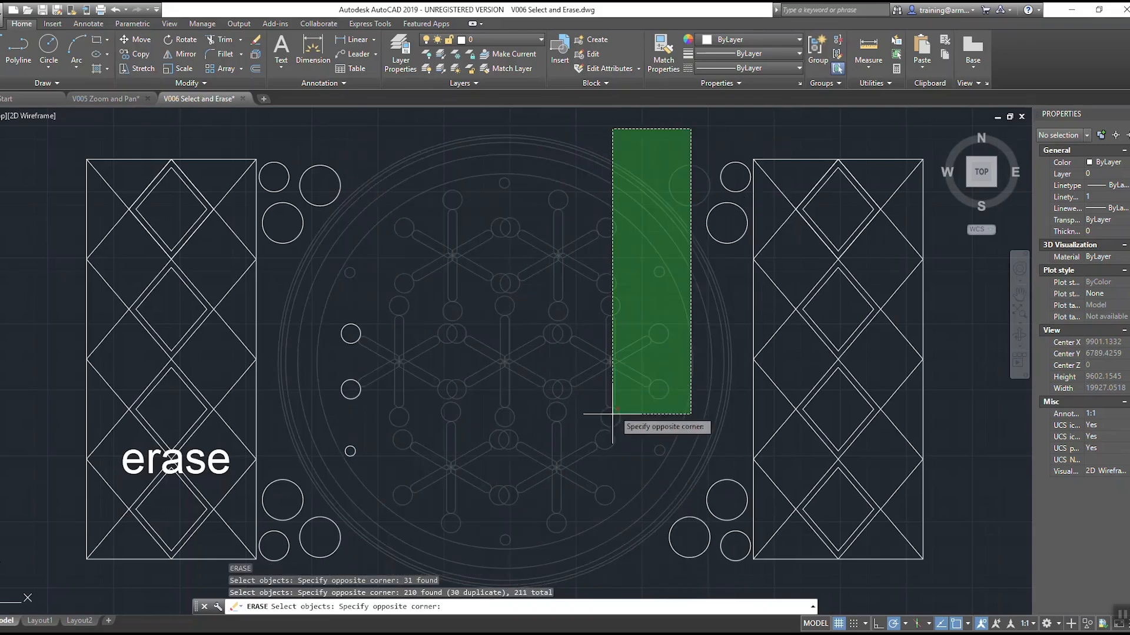
left_click(693, 136)
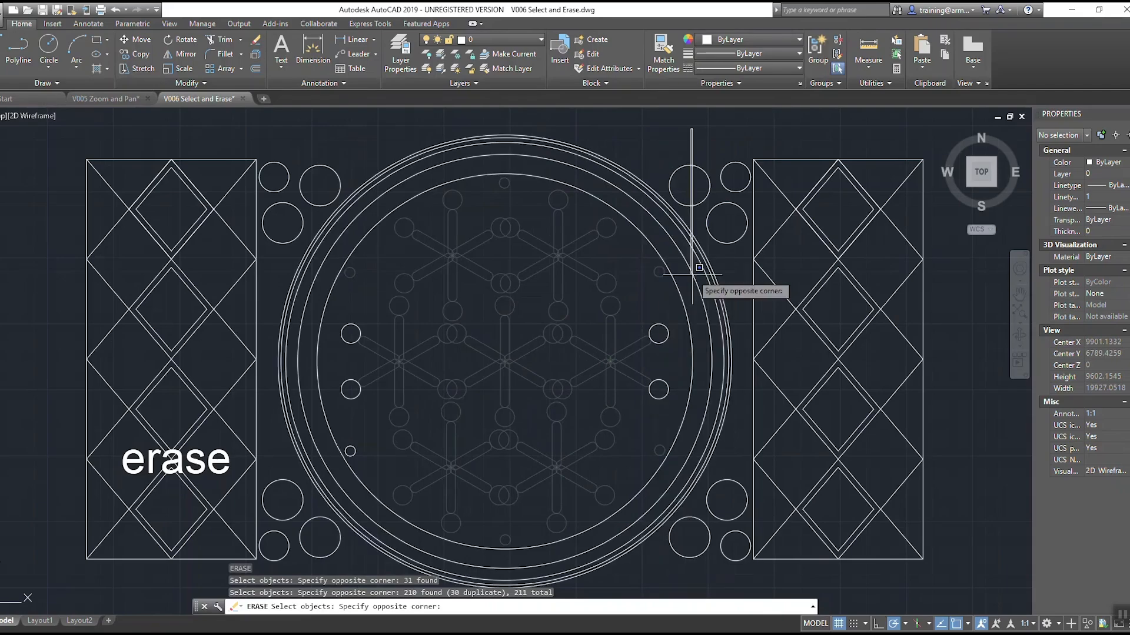
Step: Erase the whole star pattern and small circles inside the large circle using an enclosing window selection, and undo the erase
left_click(319, 120)
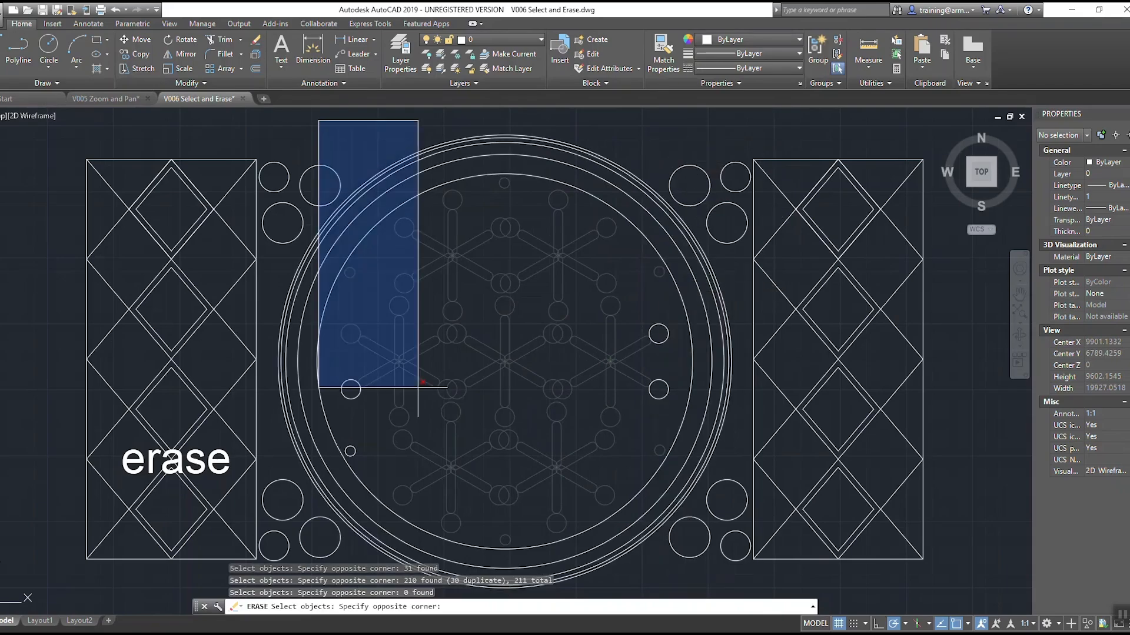
left_click(695, 552)
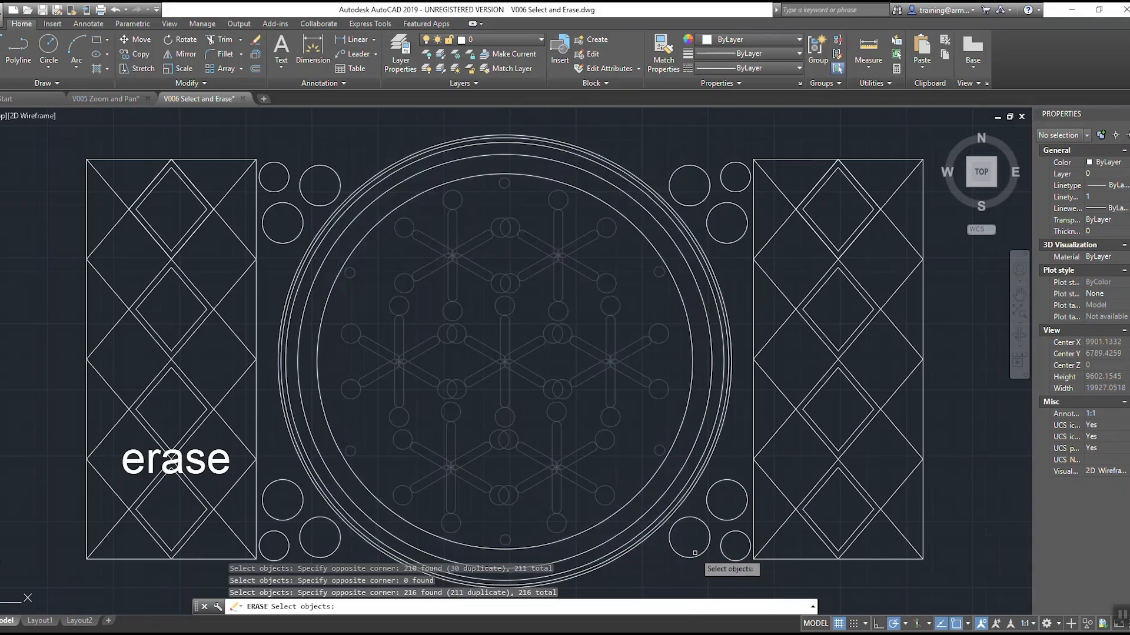
key("Return")
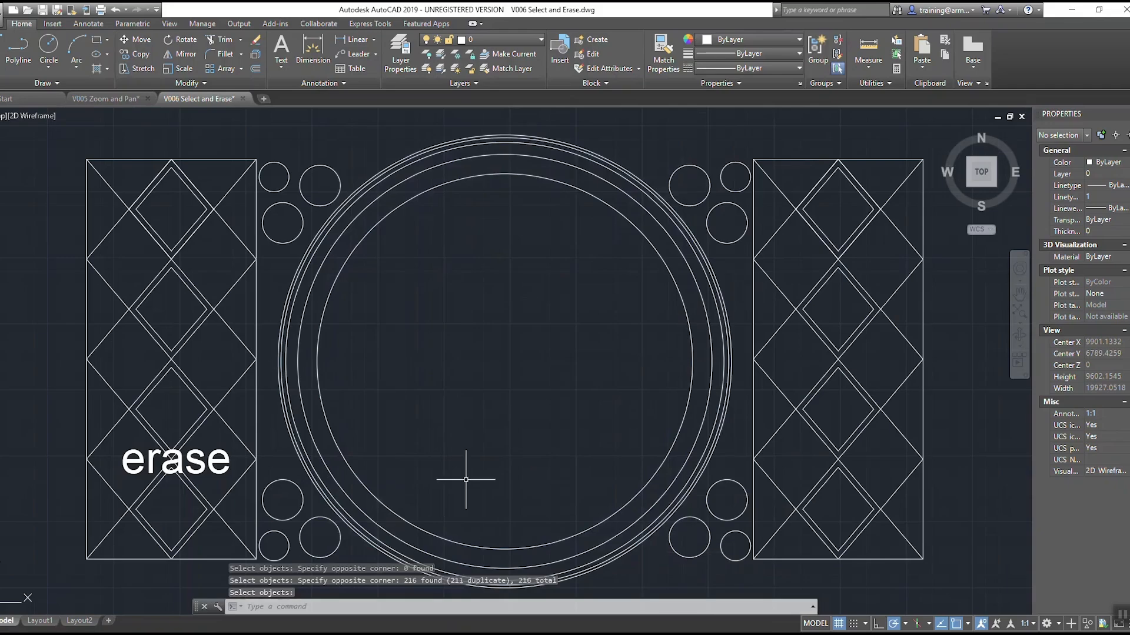
left_click(115, 10)
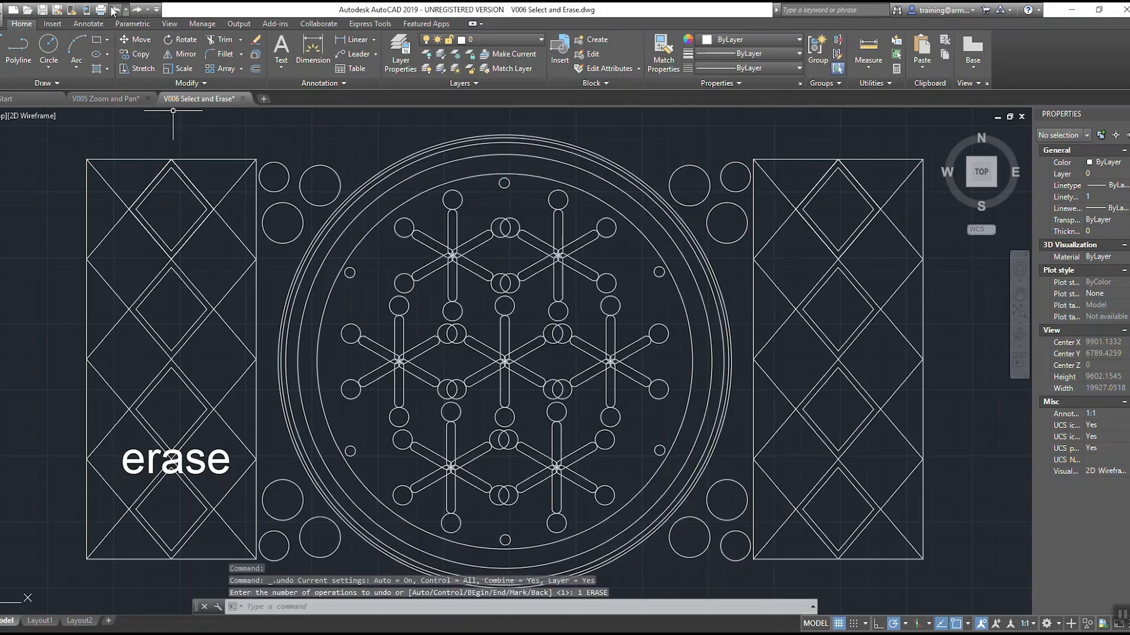